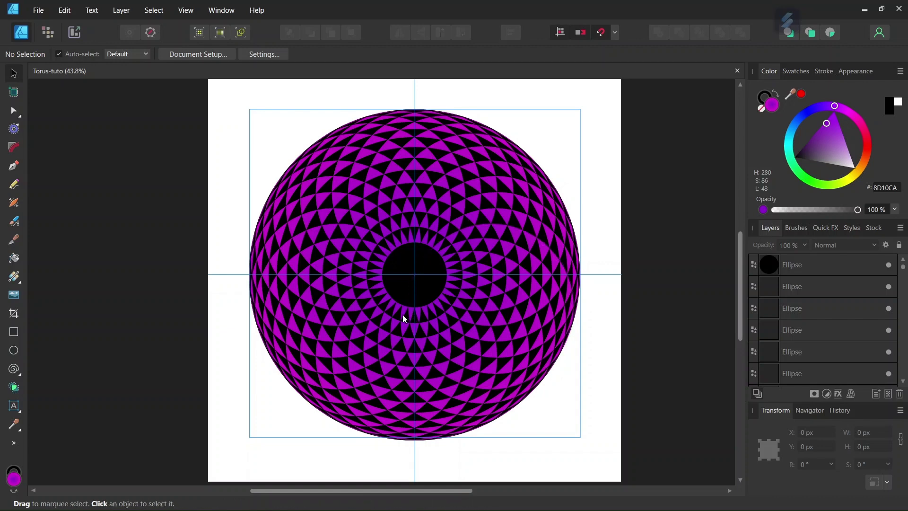
- Create a new document with pixels as document units and a page size of 2000 by 2000 px
{"action": "left_click", "coordinate": [38, 10]}
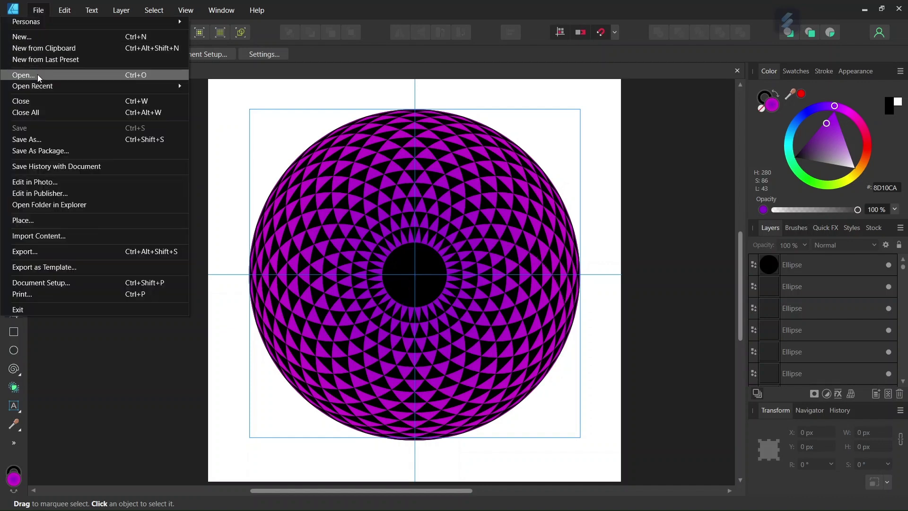
{"action": "key", "text": "Escape"}
{"action": "key", "text": "ctrl+n"}
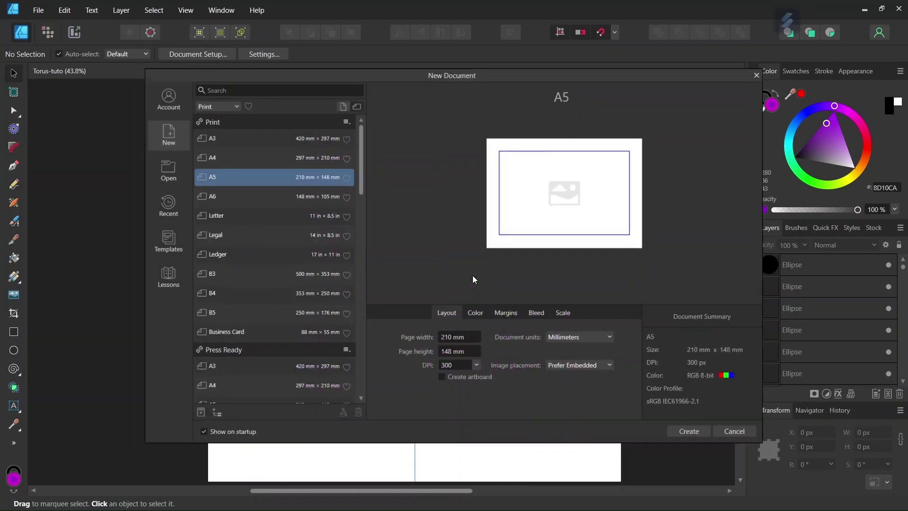
{"action": "left_click", "coordinate": [568, 337]}
{"action": "left_click", "coordinate": [571, 353]}
{"action": "double_click", "coordinate": [470, 341]}
{"action": "type", "text": "2000"}
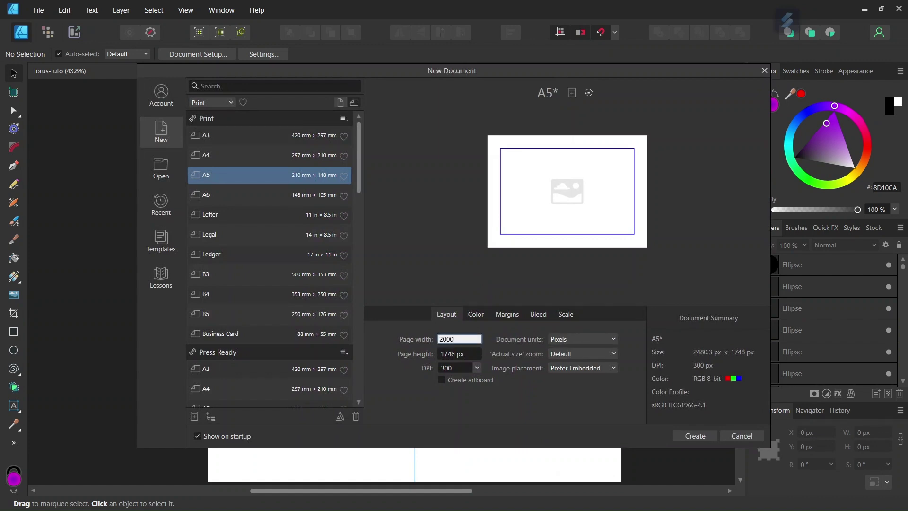
{"action": "double_click", "coordinate": [459, 354]}
{"action": "type", "text": "2000"}
{"action": "left_click", "coordinate": [700, 434]}
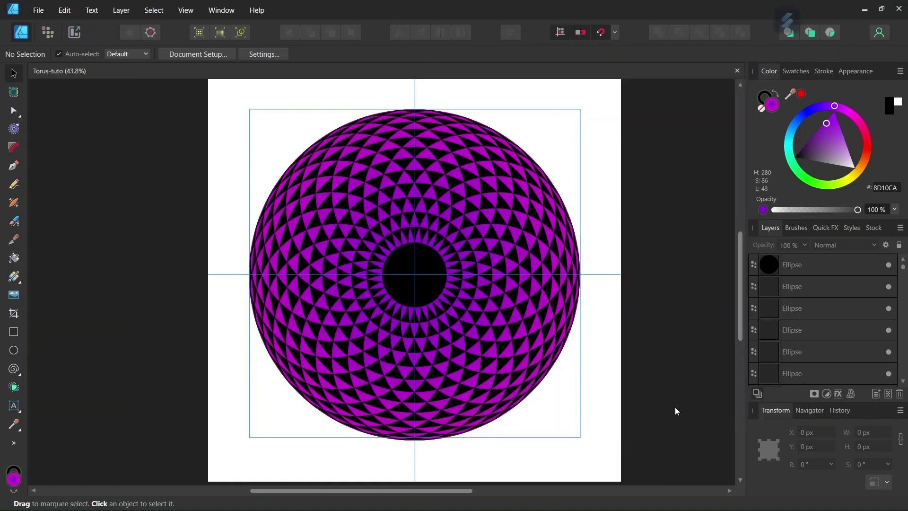
- Add a horizontal and a vertical guide at 1000 px through the page centre, and check the snapping options
{"action": "left_click", "coordinate": [183, 12]}
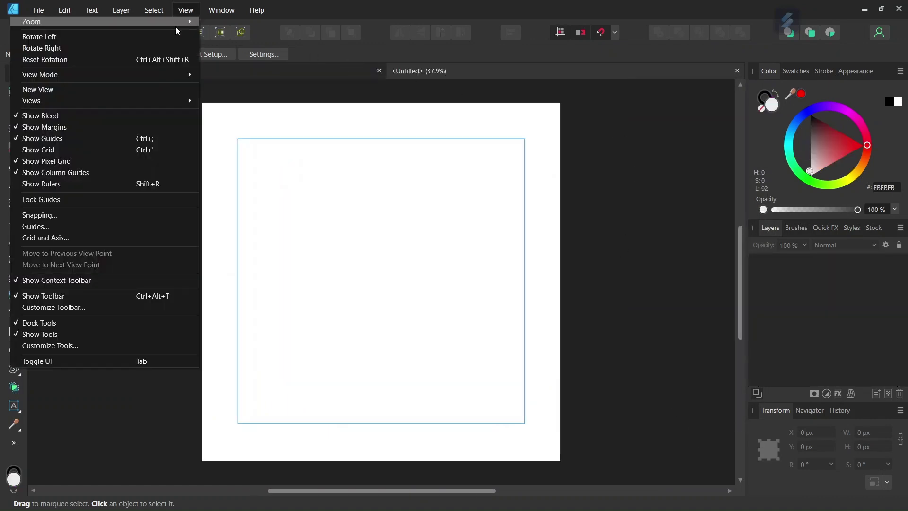
{"action": "left_click", "coordinate": [113, 225]}
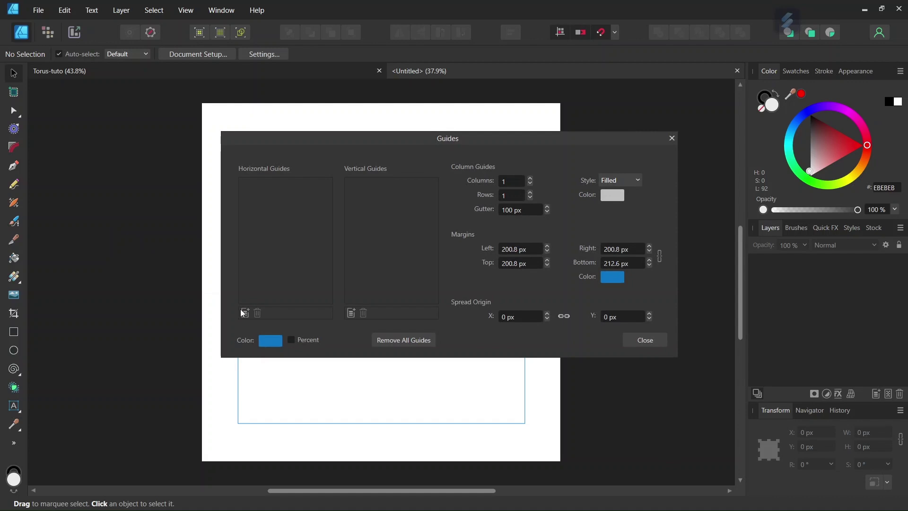
{"action": "left_click", "coordinate": [245, 312]}
{"action": "left_click", "coordinate": [351, 313]}
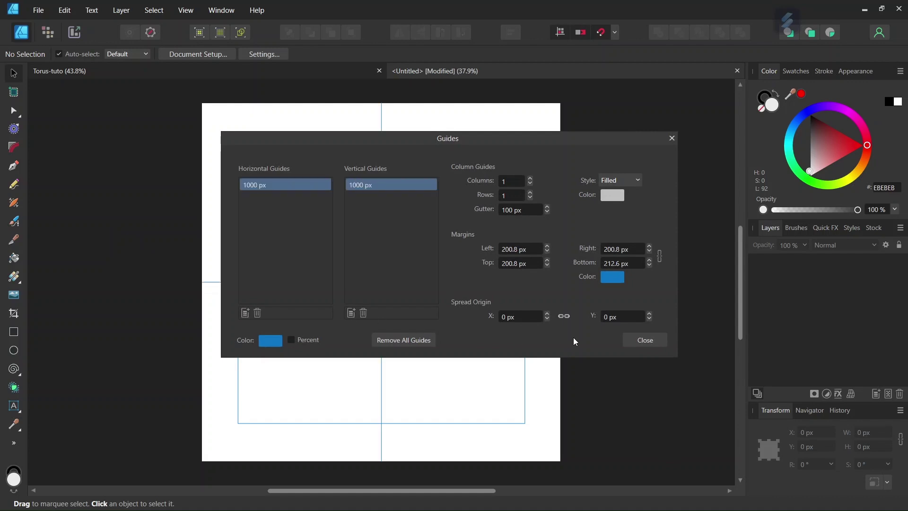
{"action": "left_click", "coordinate": [631, 340]}
{"action": "left_click", "coordinate": [616, 33]}
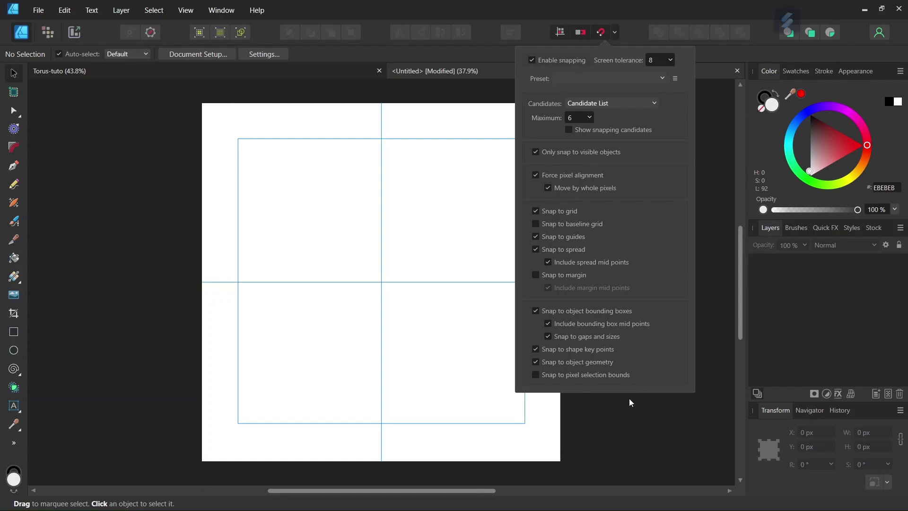
{"action": "left_click", "coordinate": [614, 416]}
- Set up the Ellipse tool with no fill and a black 0.1 pt stroke
{"action": "scroll", "coordinate": [334, 269], "scroll_direction": "up", "scroll_amount": 1}
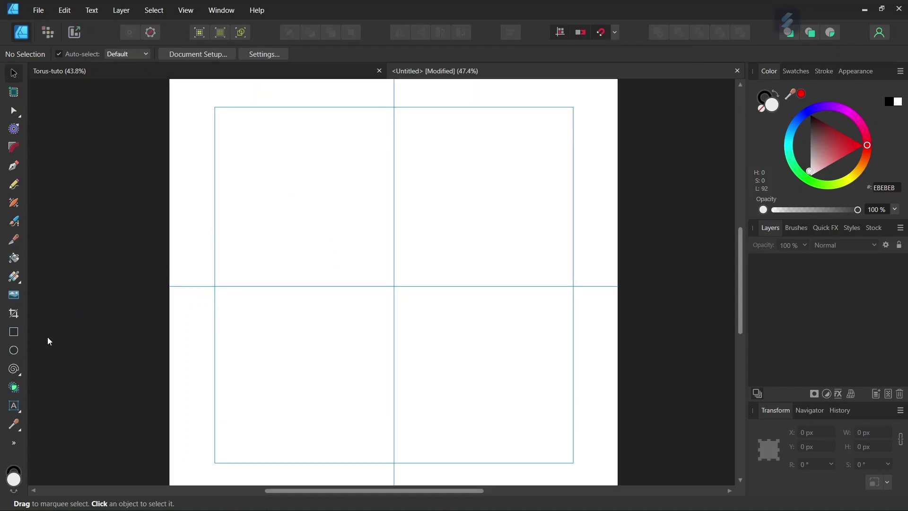
{"action": "left_click", "coordinate": [13, 352]}
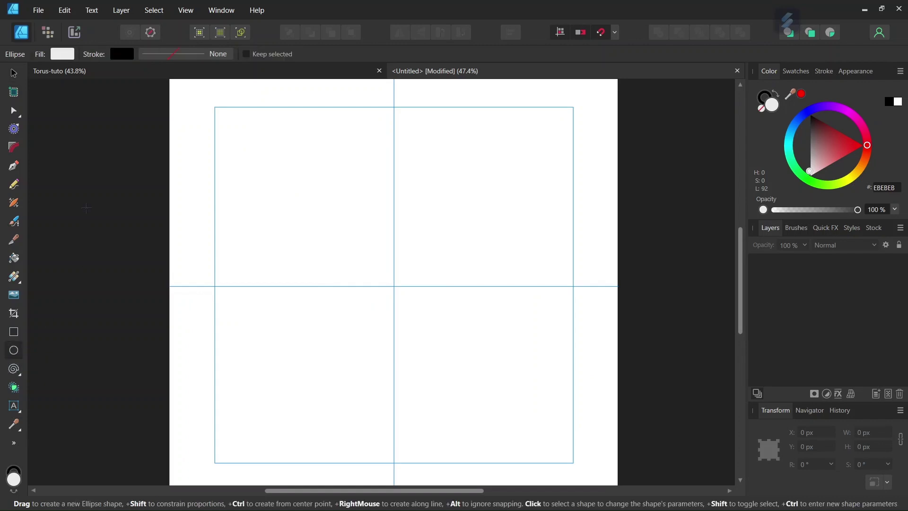
{"action": "left_click", "coordinate": [60, 55]}
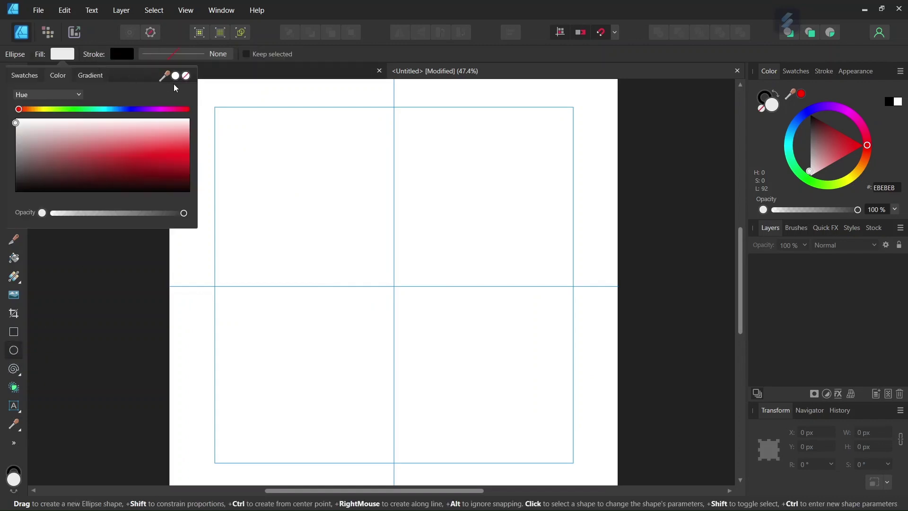
{"action": "left_click", "coordinate": [186, 78]}
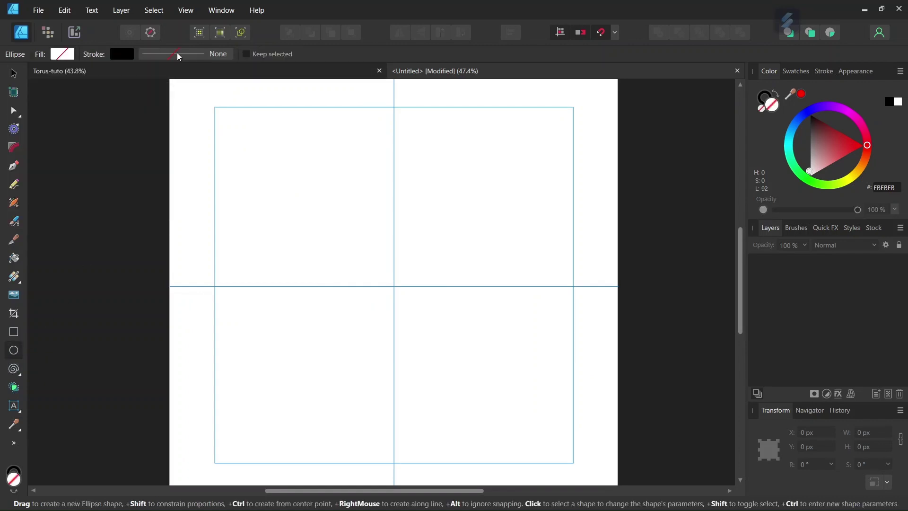
{"action": "left_click", "coordinate": [180, 57]}
{"action": "left_click", "coordinate": [248, 98]}
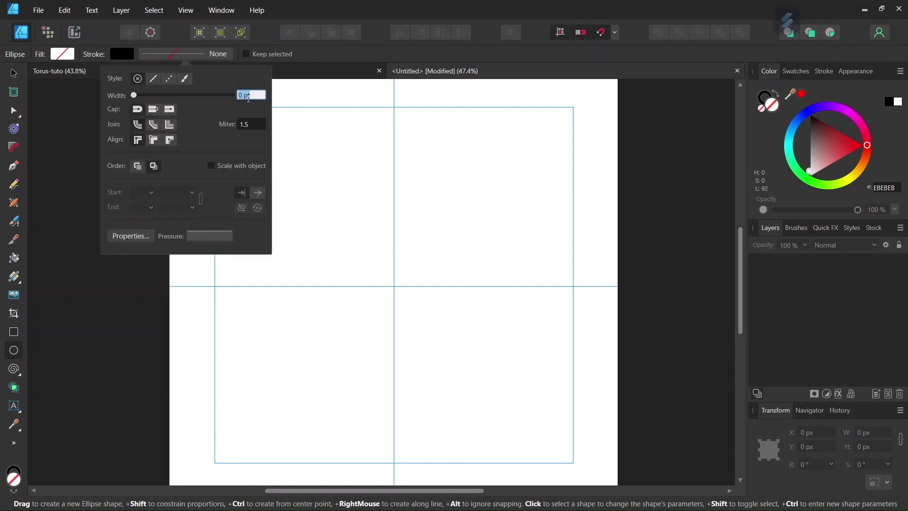
{"action": "type", "text": "0.1"}
{"action": "key", "text": "Return"}
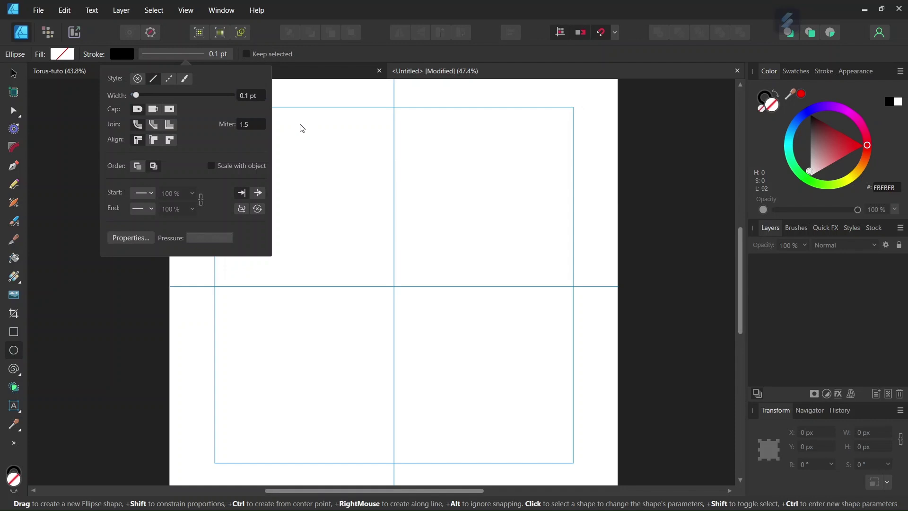
{"action": "left_click", "coordinate": [319, 172]}
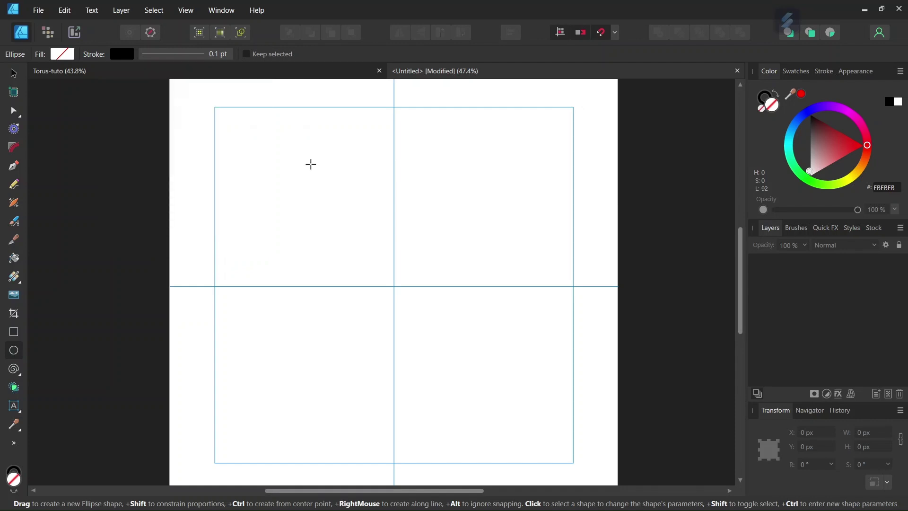
- Draw an ellipse in the upper part of the page and set its width and height to 800 px
{"action": "left_click_drag", "start_coordinate": [304, 160], "coordinate": [379, 238]}
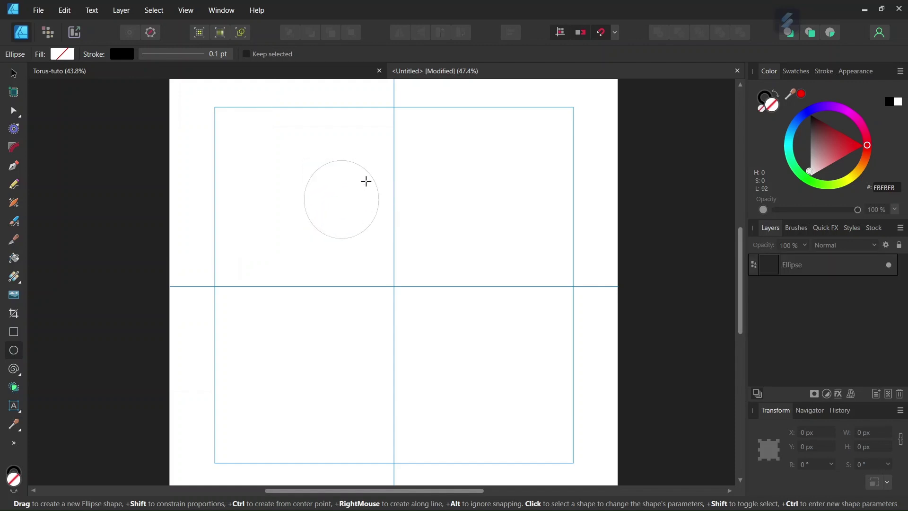
{"action": "left_click", "coordinate": [367, 174]}
{"action": "left_click", "coordinate": [873, 432]}
{"action": "type", "text": "800"}
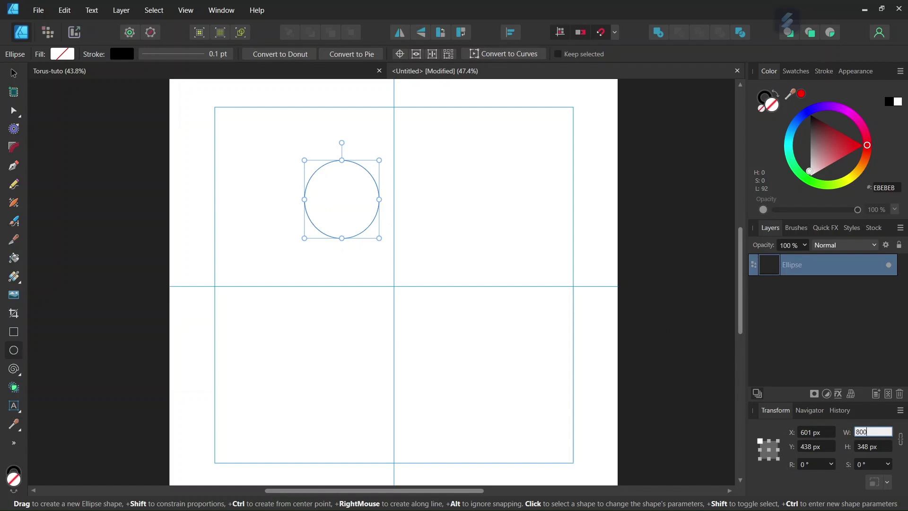
{"action": "left_click", "coordinate": [875, 447]}
{"action": "type", "text": "800"}
{"action": "key", "text": "Return"}
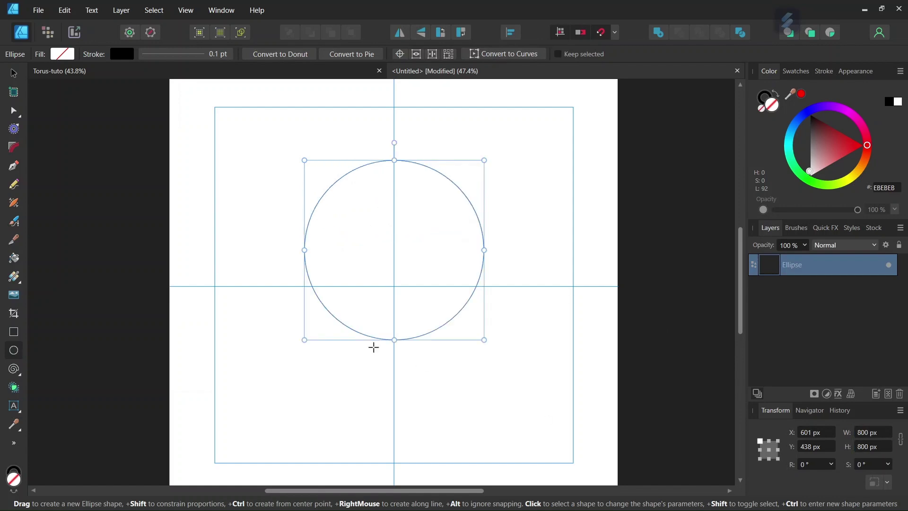
- Move the circle to X 600 px, Y 200 px so its lowest point snaps to the guide intersection
{"action": "left_click", "coordinate": [12, 75]}
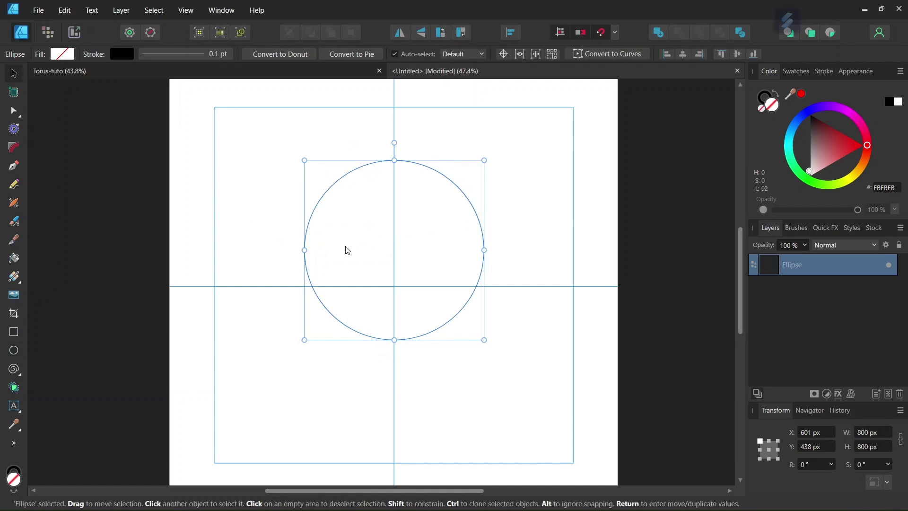
{"action": "left_click_drag", "start_coordinate": [347, 250], "coordinate": [348, 204]}
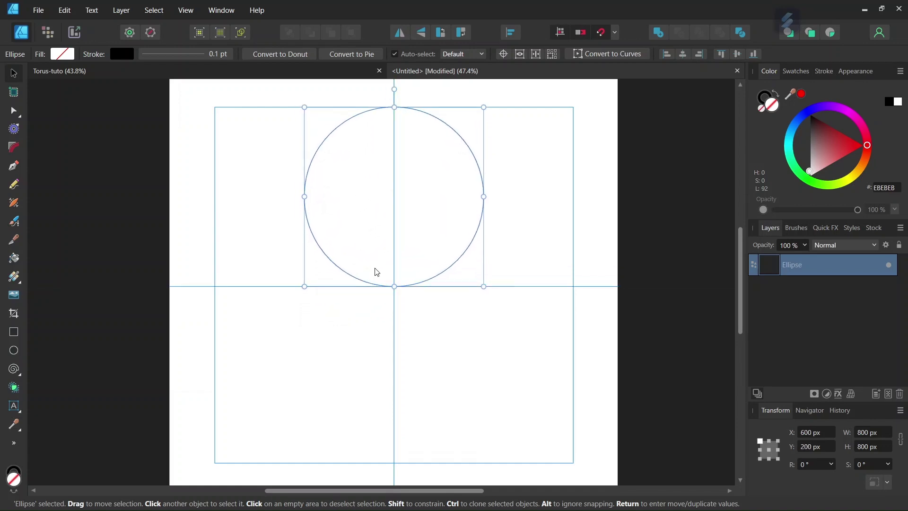
{"action": "scroll", "coordinate": [377, 272], "scroll_direction": "up", "scroll_amount": 3}
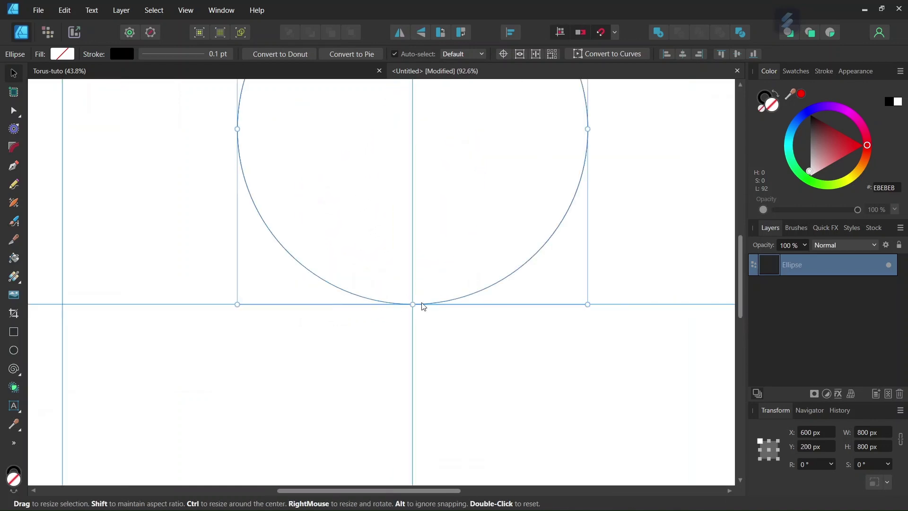
{"action": "scroll", "coordinate": [431, 319], "scroll_direction": "down", "scroll_amount": 4}
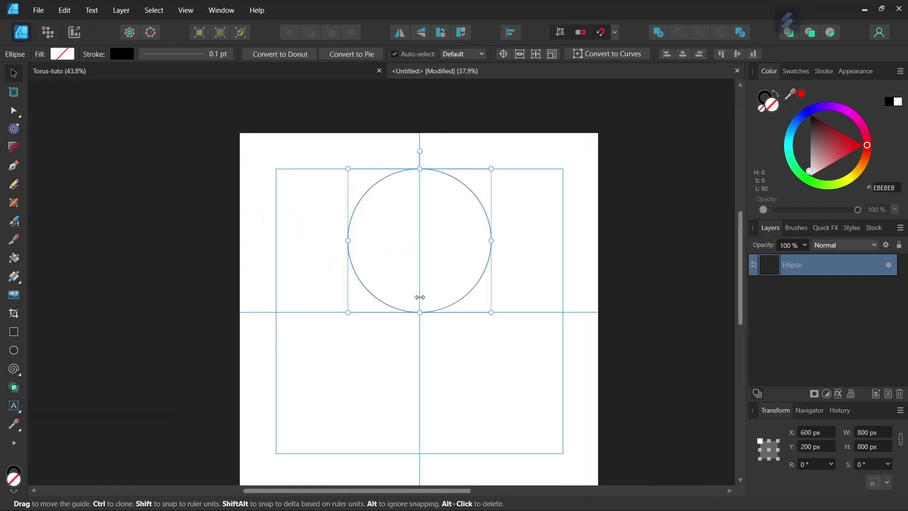
- Enable the circle's transform origin and place it on the guide intersection at the circle's lowest point
{"action": "left_click", "coordinate": [300, 74]}
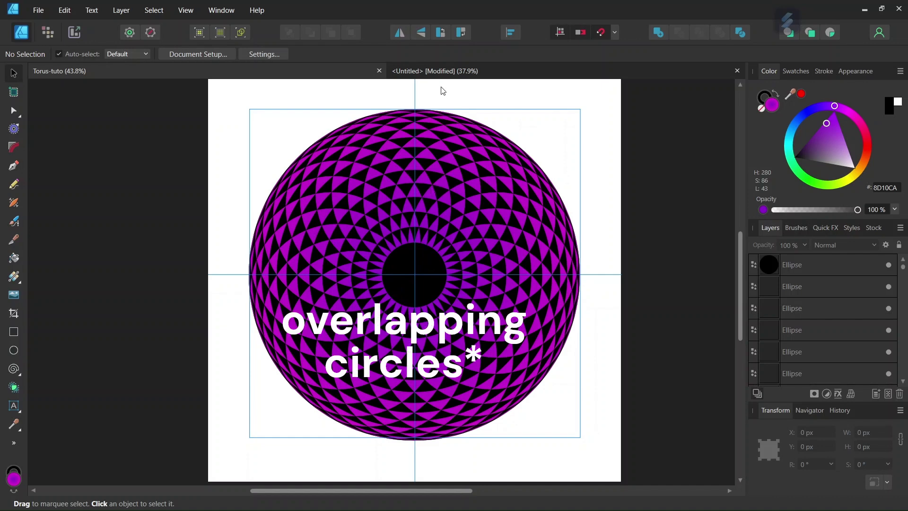
{"action": "left_click", "coordinate": [439, 72]}
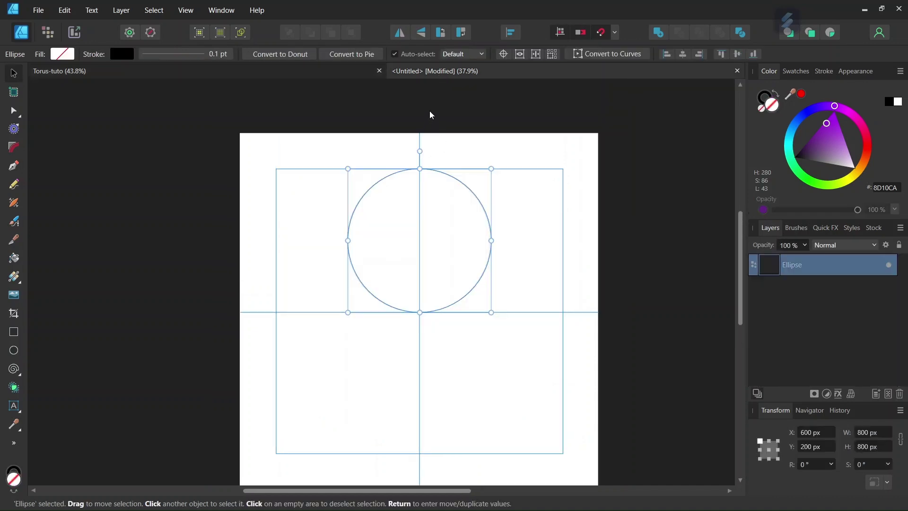
{"action": "left_click", "coordinate": [503, 54]}
{"action": "left_click_drag", "start_coordinate": [421, 244], "coordinate": [420, 312]}
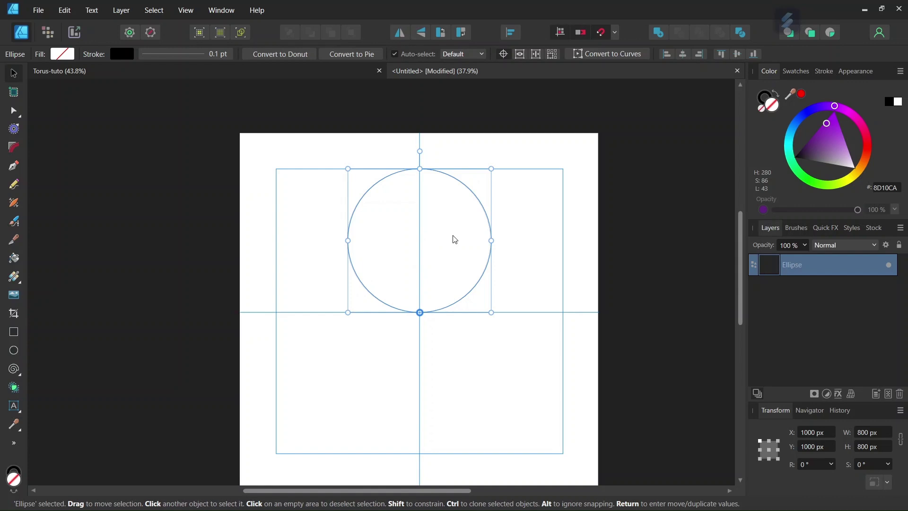
- Duplicate the circle 31 times around the page centre with a rotation of 360/32 degrees per copy
{"action": "key", "text": "Return"}
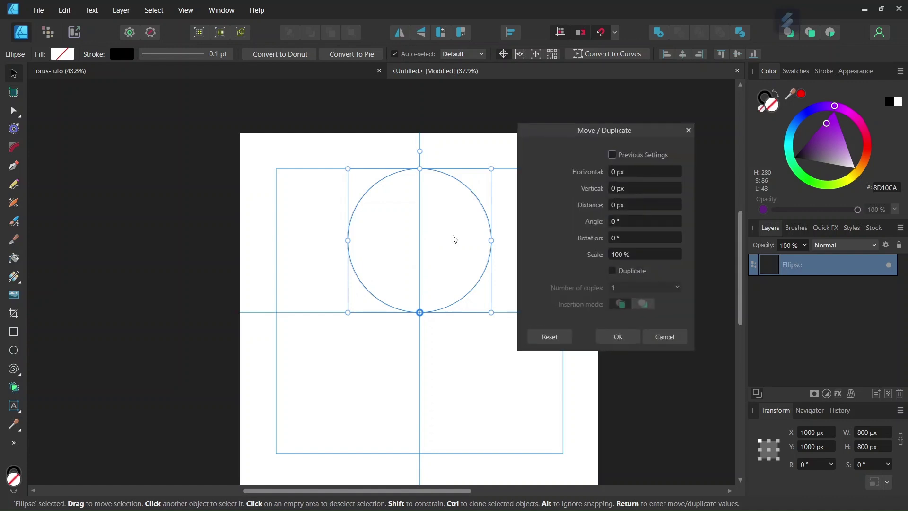
{"action": "scroll", "coordinate": [424, 242], "scroll_direction": "up", "scroll_amount": 1}
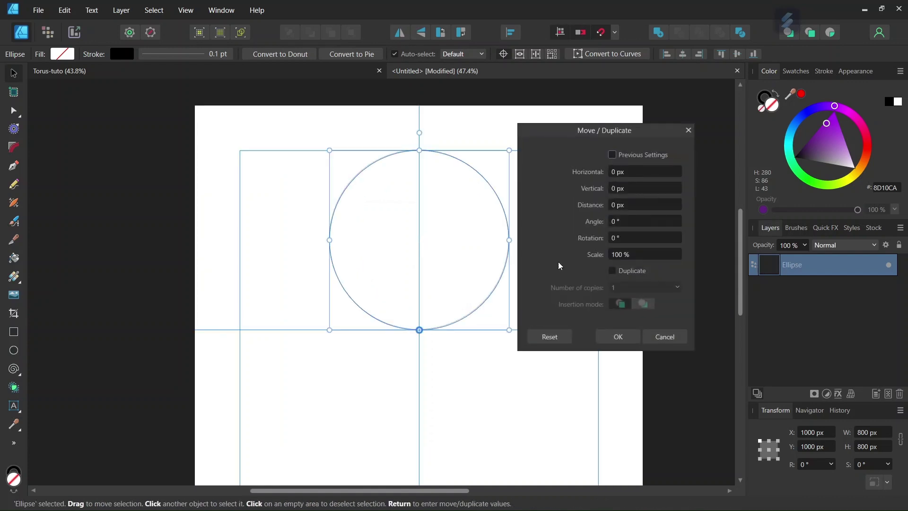
{"action": "left_click", "coordinate": [613, 271]}
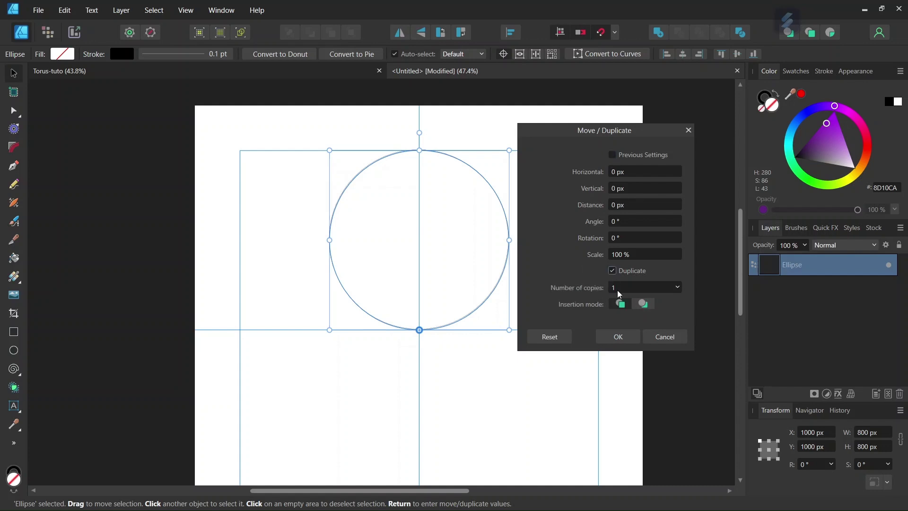
{"action": "left_click", "coordinate": [618, 288]}
{"action": "type", "text": "31"}
{"action": "left_click", "coordinate": [627, 238]}
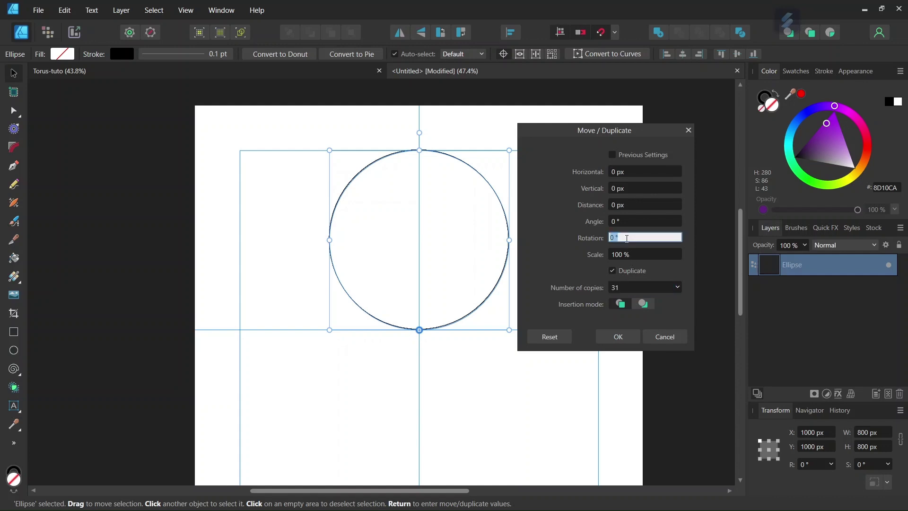
{"action": "type", "text": "360/32"}
{"action": "left_click", "coordinate": [612, 336]}
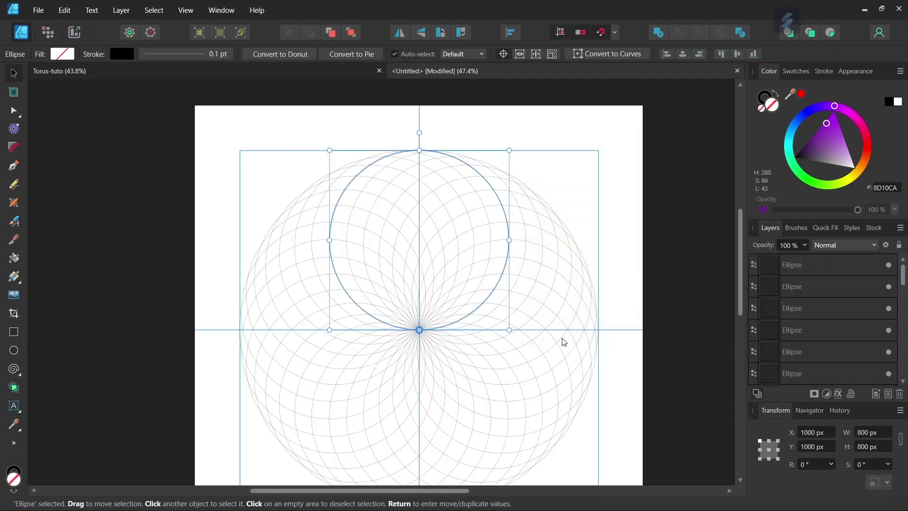
- Compare the pattern of overlapping circles with the finished artwork in the Torus-tuto document, and deselect the circle
{"action": "scroll", "coordinate": [409, 218], "scroll_direction": "down", "scroll_amount": 2}
{"action": "scroll", "coordinate": [410, 208], "scroll_direction": "up", "scroll_amount": 1}
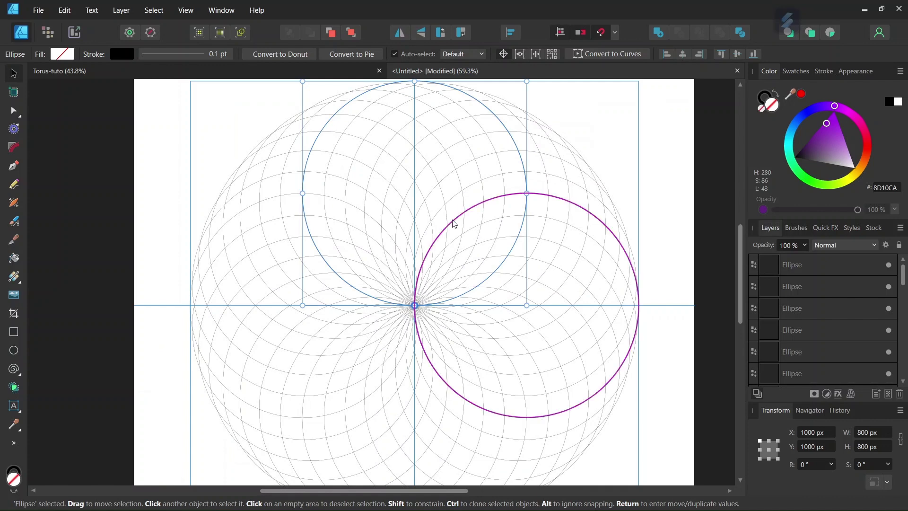
{"action": "scroll", "coordinate": [453, 223], "scroll_direction": "down", "scroll_amount": 2}
{"action": "left_click", "coordinate": [270, 70]}
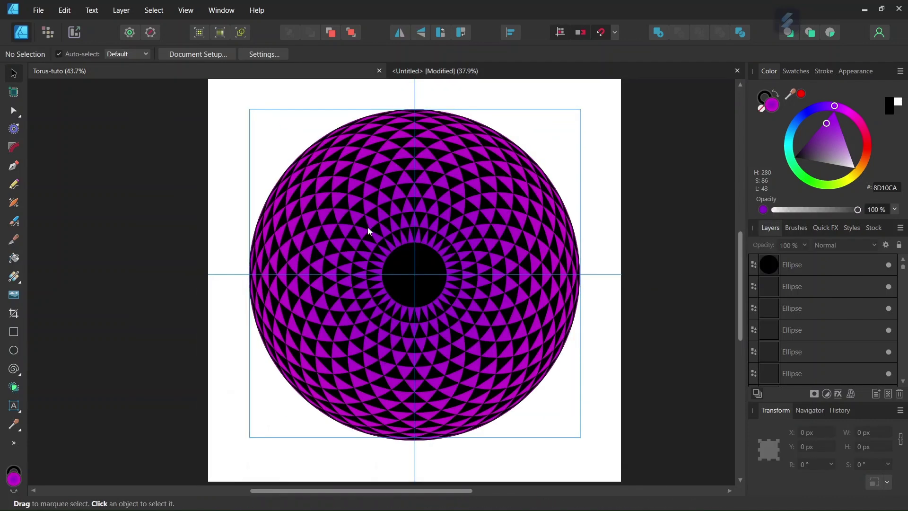
{"action": "scroll", "coordinate": [390, 241], "scroll_direction": "up", "scroll_amount": 1}
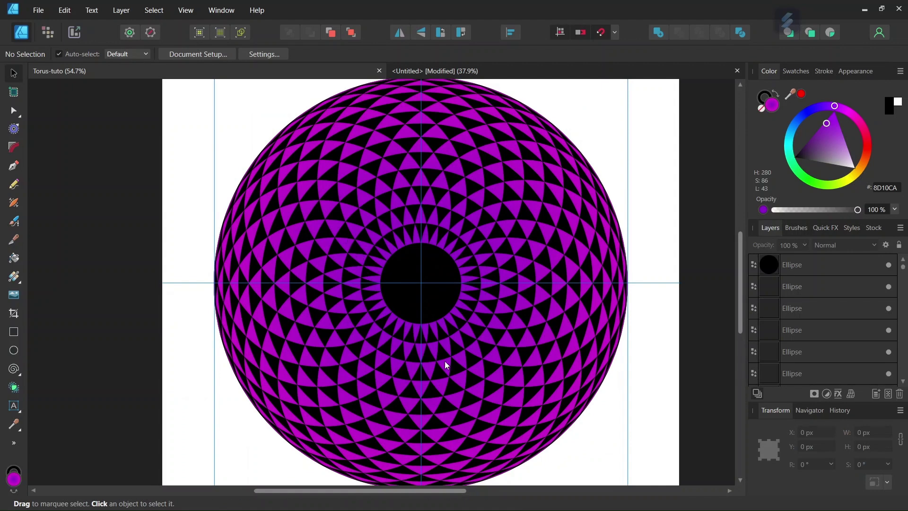
{"action": "left_click", "coordinate": [481, 66]}
{"action": "left_click", "coordinate": [381, 183]}
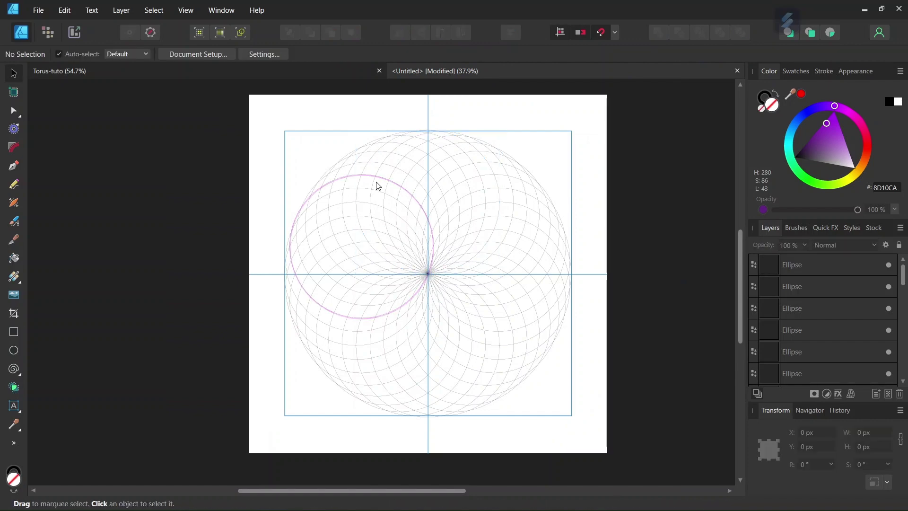
- Draw a circle about 312 px in diameter outward from the guide intersection at the pattern's centre
{"action": "left_click", "coordinate": [15, 354]}
{"action": "scroll", "coordinate": [437, 307], "scroll_direction": "up", "scroll_amount": 1}
{"action": "scroll", "coordinate": [438, 307], "scroll_direction": "up", "scroll_amount": 2}
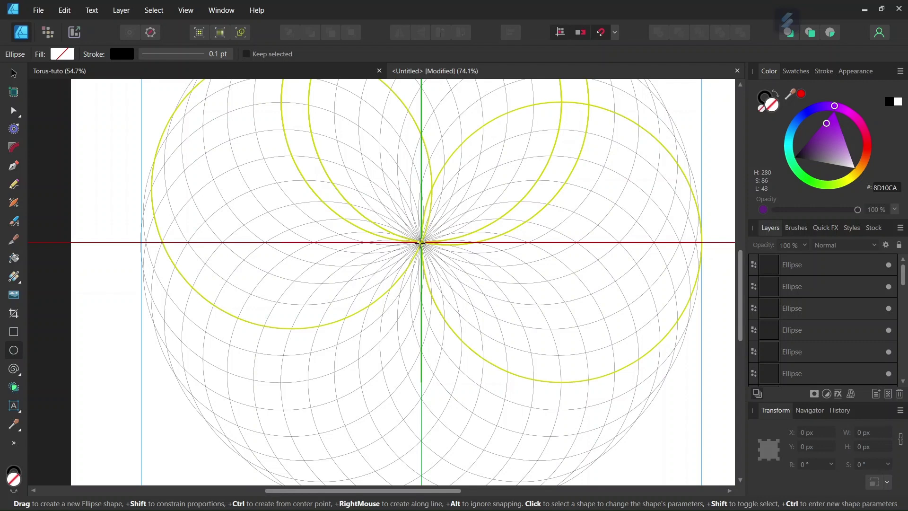
{"action": "left_click_drag", "start_coordinate": [421, 243], "coordinate": [377, 304]}
{"action": "key", "text": "Escape"}
{"action": "scroll", "coordinate": [420, 225], "scroll_direction": "up", "scroll_amount": 5}
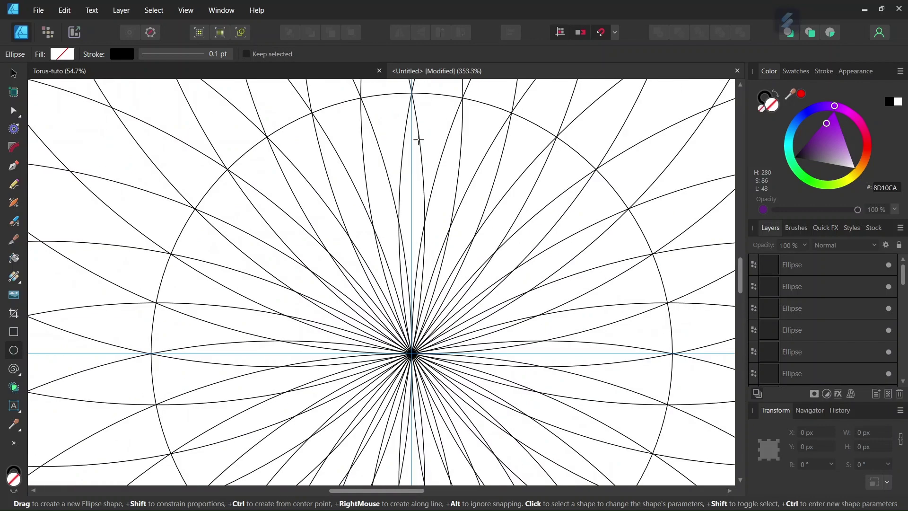
{"action": "scroll", "coordinate": [415, 101], "scroll_direction": "up", "scroll_amount": 2}
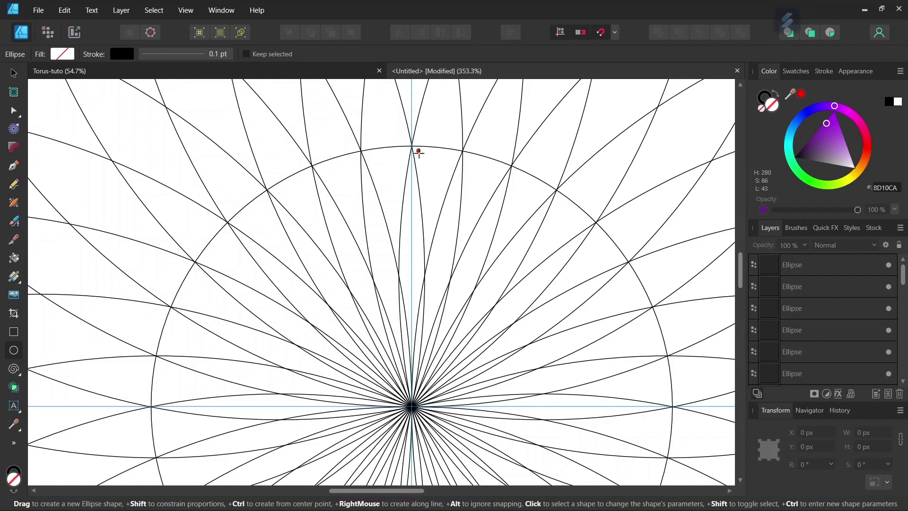
{"action": "scroll", "coordinate": [411, 158], "scroll_direction": "down", "scroll_amount": 1}
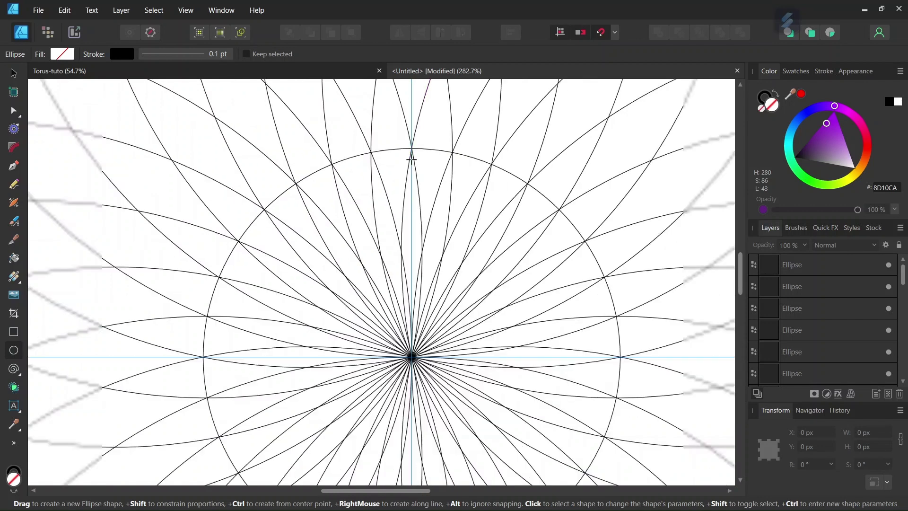
- Select the new centre circle and resize it about its centre to about 312.8 px, meeting the line crossing on the vertical guide
{"action": "left_click", "coordinate": [14, 74]}
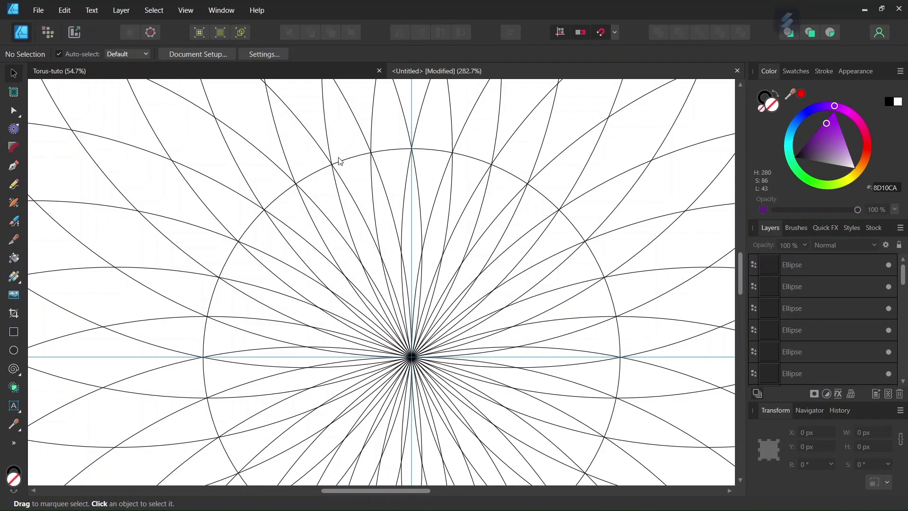
{"action": "left_click", "coordinate": [350, 163]}
{"action": "scroll", "coordinate": [378, 211], "scroll_direction": "down", "scroll_amount": 2}
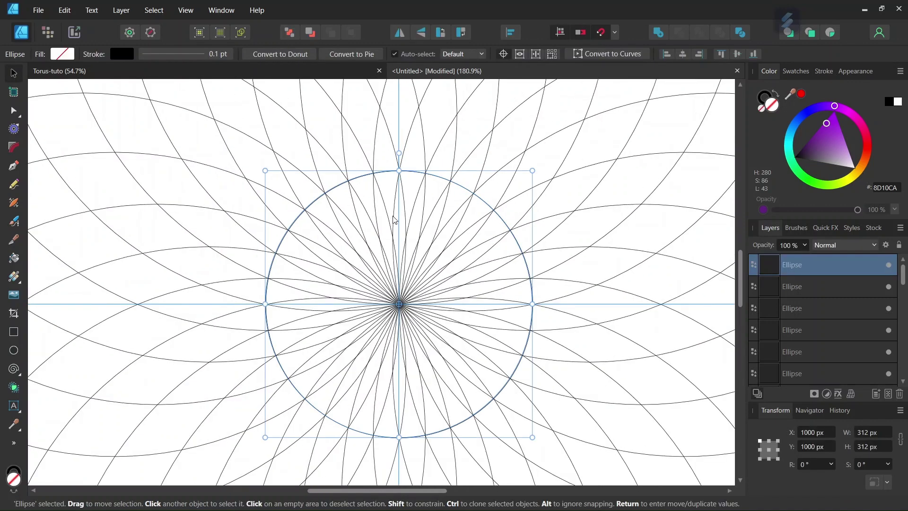
{"action": "scroll", "coordinate": [401, 175], "scroll_direction": "up", "scroll_amount": 5}
{"action": "scroll", "coordinate": [401, 188], "scroll_direction": "up", "scroll_amount": 7}
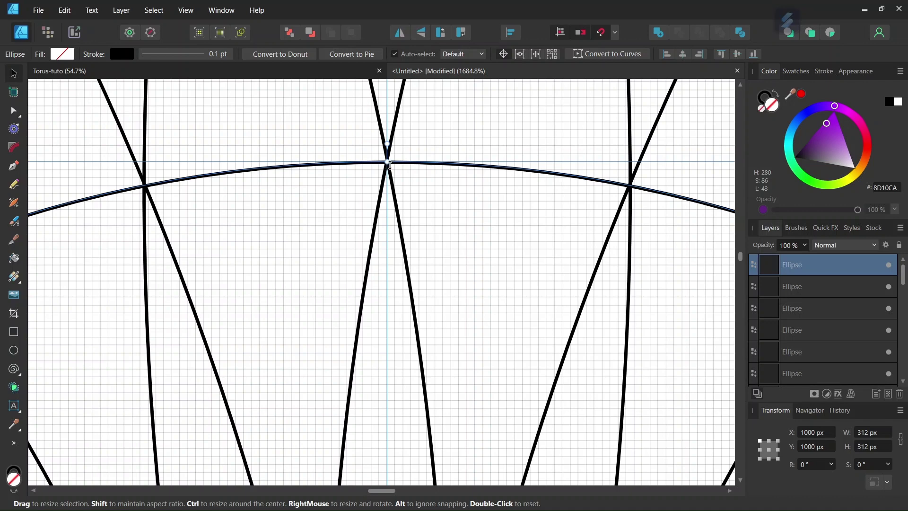
{"action": "left_click_drag", "start_coordinate": [388, 162], "coordinate": [388, 159]}
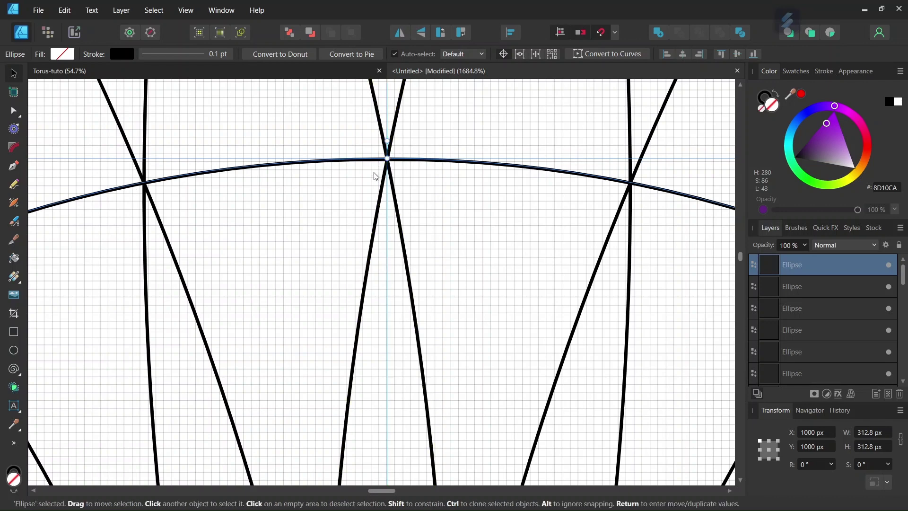
- Duplicate the centre circle and enlarge the copy about its centre to about 464.8 px, through the next crossings beside the vertical guide
{"action": "scroll", "coordinate": [367, 185], "scroll_direction": "down", "scroll_amount": 8}
{"action": "scroll", "coordinate": [367, 199], "scroll_direction": "down", "scroll_amount": 2}
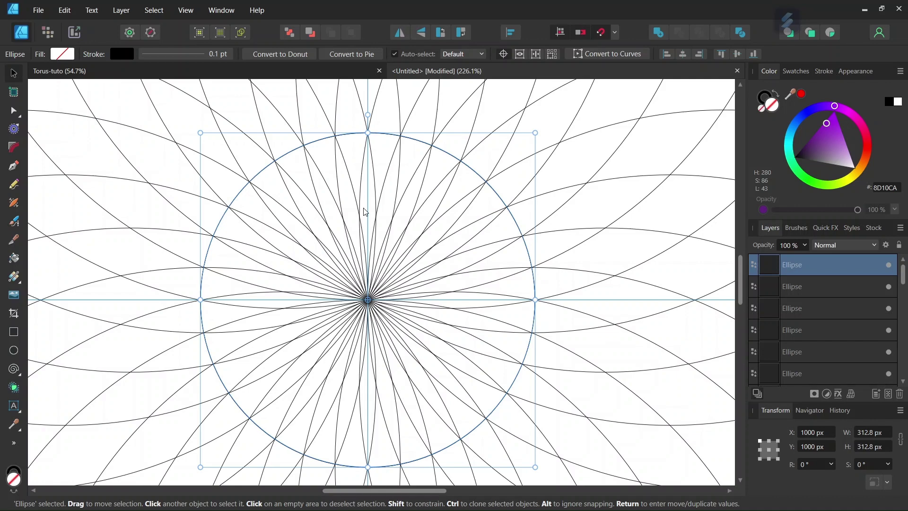
{"action": "scroll", "coordinate": [365, 211], "scroll_direction": "down", "scroll_amount": 2}
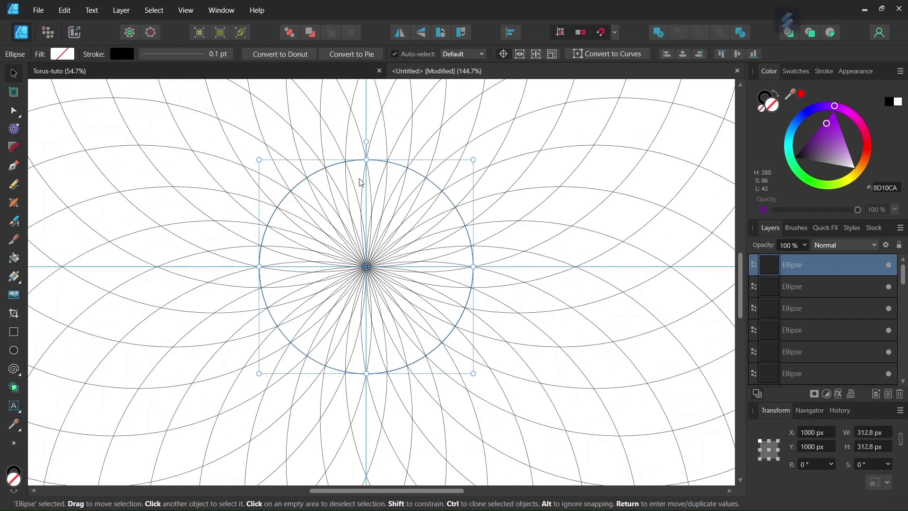
{"action": "scroll", "coordinate": [361, 177], "scroll_direction": "up", "scroll_amount": 1}
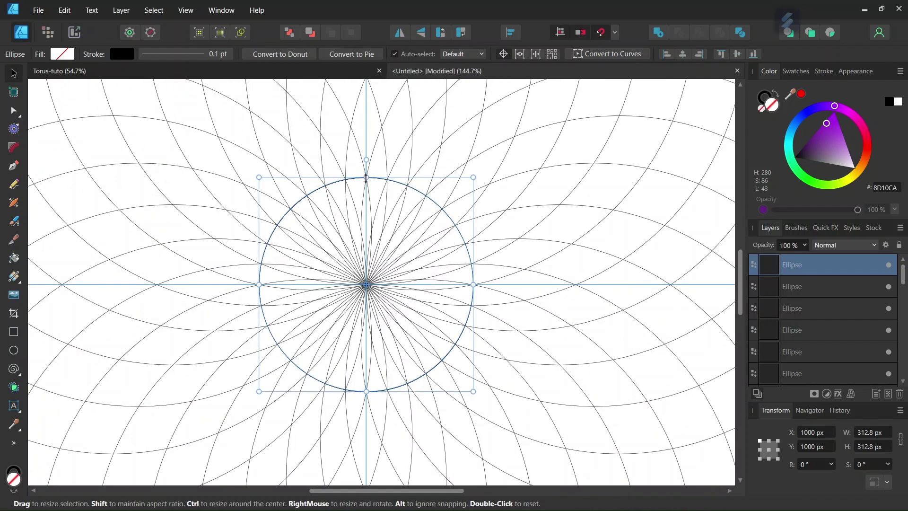
{"action": "left_click_drag", "start_coordinate": [366, 178], "coordinate": [365, 127]}
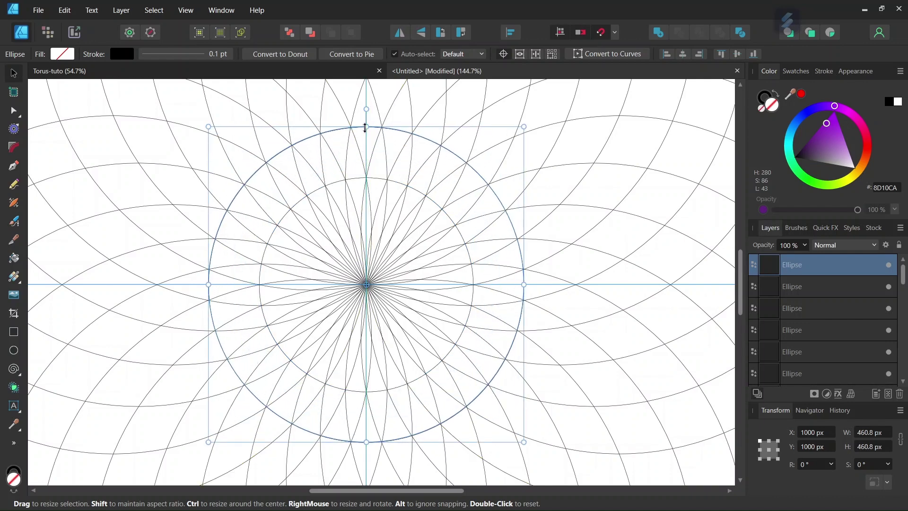
{"action": "scroll", "coordinate": [366, 128], "scroll_direction": "up", "scroll_amount": 4}
{"action": "scroll", "coordinate": [366, 128], "scroll_direction": "up", "scroll_amount": 1}
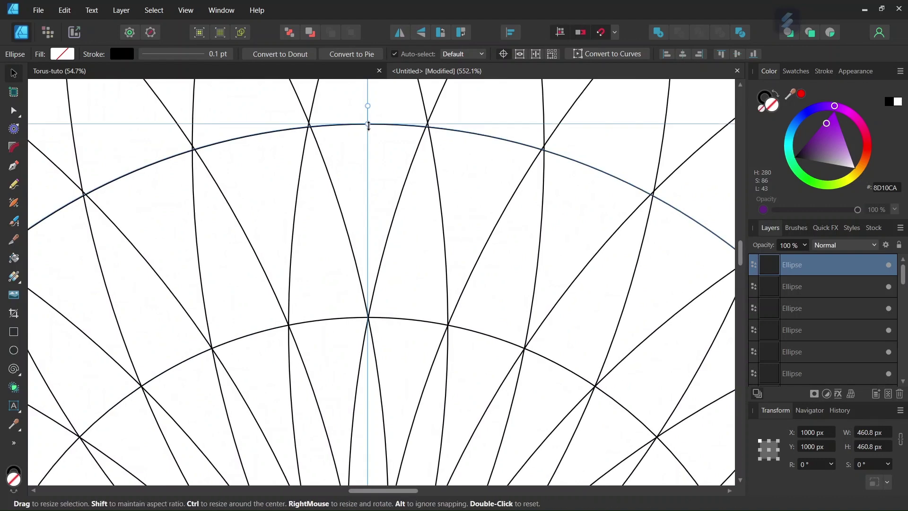
{"action": "left_click_drag", "start_coordinate": [369, 125], "coordinate": [368, 122]}
{"action": "left_click_drag", "start_coordinate": [369, 120], "coordinate": [369, 118]}
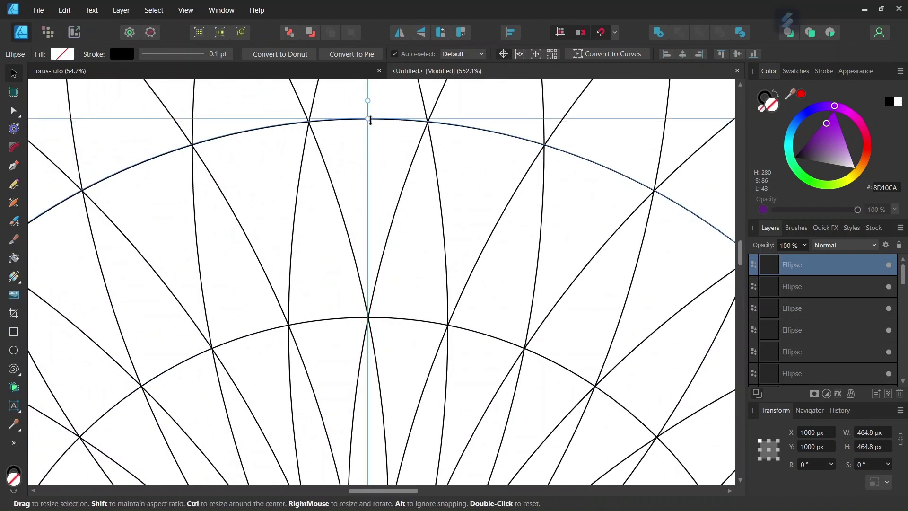
{"action": "scroll", "coordinate": [402, 124], "scroll_direction": "up", "scroll_amount": 3}
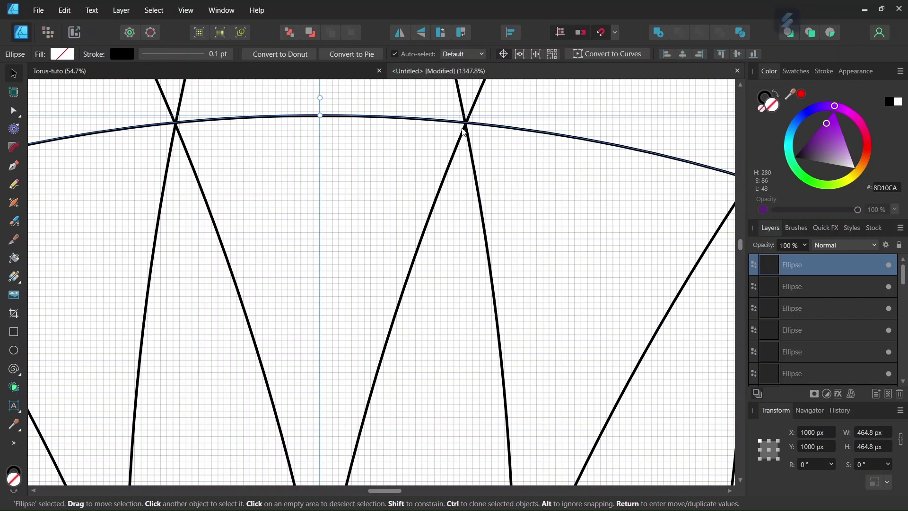
- Duplicate the 464.8 px ring and resize the copy to about 611.9 px, meeting the next line crossing on the vertical guide
{"action": "scroll", "coordinate": [464, 131], "scroll_direction": "down", "scroll_amount": 10}
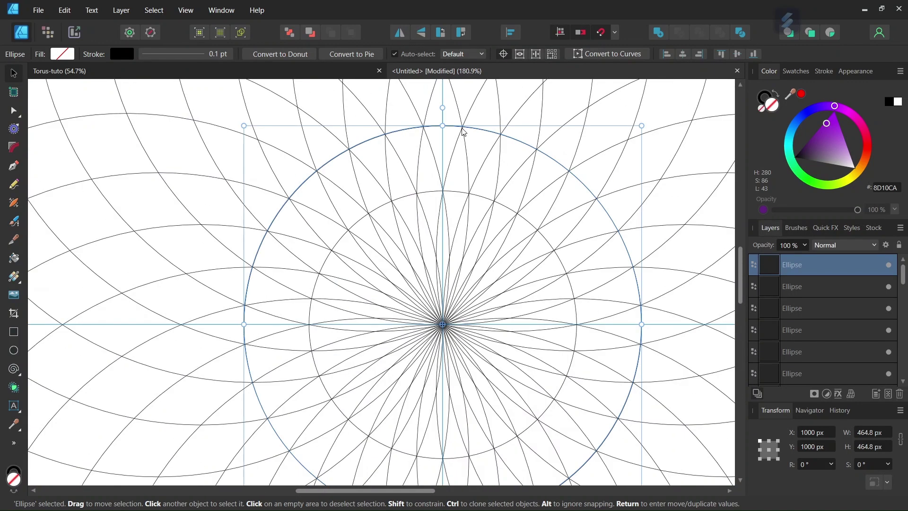
{"action": "key", "text": "alt"}
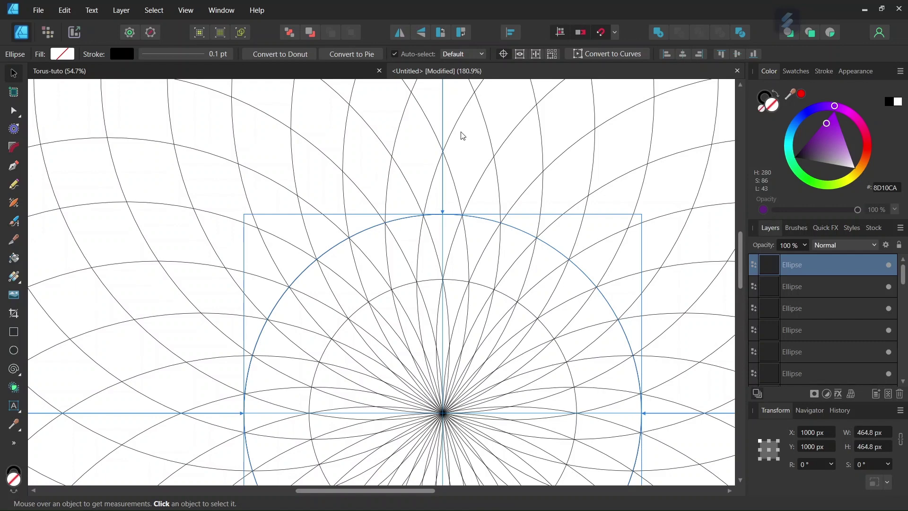
{"action": "key", "text": "ctrl+j"}
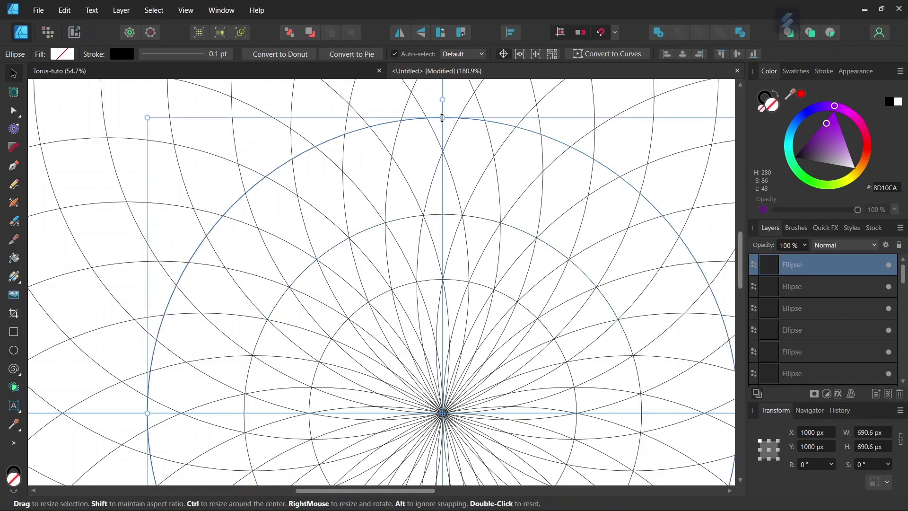
{"action": "left_click_drag", "start_coordinate": [442, 118], "coordinate": [435, 147]}
{"action": "scroll", "coordinate": [443, 149], "scroll_direction": "up", "scroll_amount": 10}
{"action": "scroll", "coordinate": [438, 171], "scroll_direction": "down", "scroll_amount": 9}
{"action": "scroll", "coordinate": [438, 171], "scroll_direction": "down", "scroll_amount": 5}
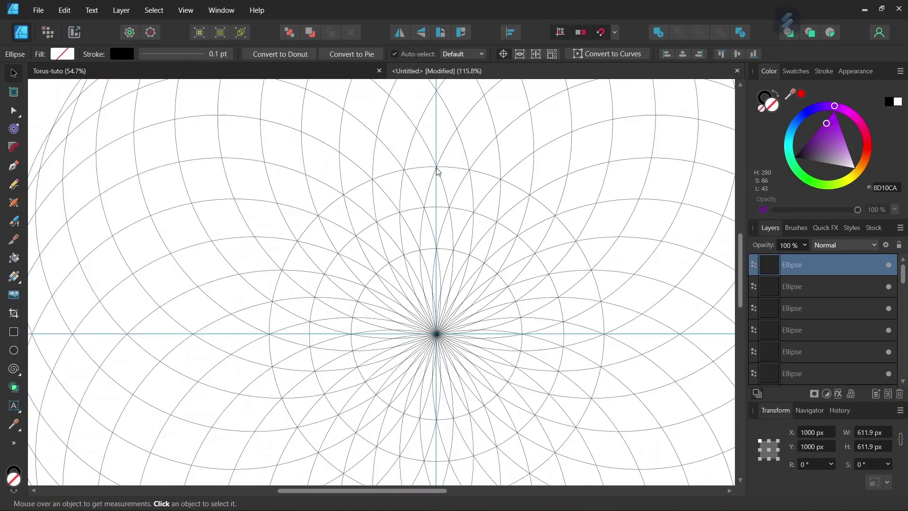
- Add a concentric copy of the 611.9 px ring and size it to about 753.5 px, through the crossings beside the guide
{"action": "scroll", "coordinate": [437, 166], "scroll_direction": "up", "scroll_amount": 2}
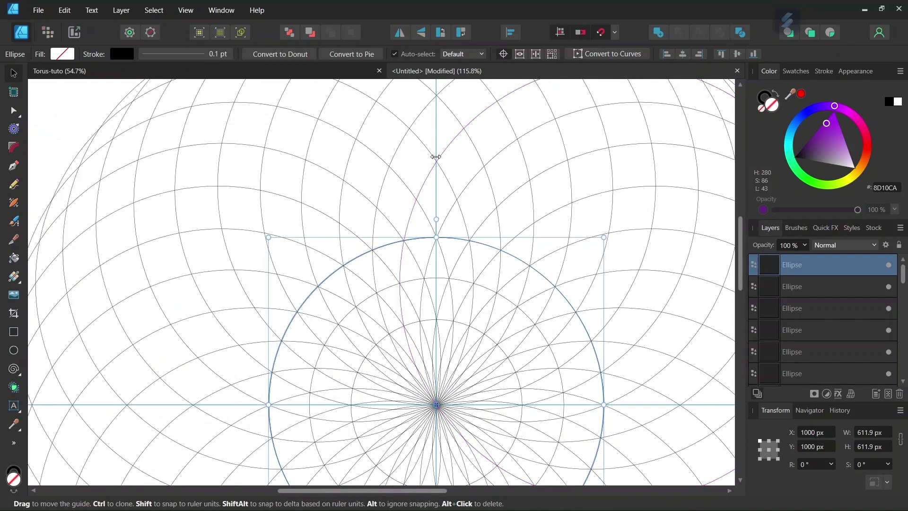
{"action": "mouse_move", "coordinate": [436, 236]}
{"action": "left_mouse_down"}
{"action": "mouse_move", "coordinate": [436, 185]}
{"action": "mouse_move", "coordinate": [450, 190]}
{"action": "mouse_move", "coordinate": [449, 230]}
{"action": "left_mouse_up"}
{"action": "scroll", "coordinate": [436, 185], "scroll_direction": "up", "scroll_amount": 6}
{"action": "scroll", "coordinate": [450, 231], "scroll_direction": "up", "scroll_amount": 6}
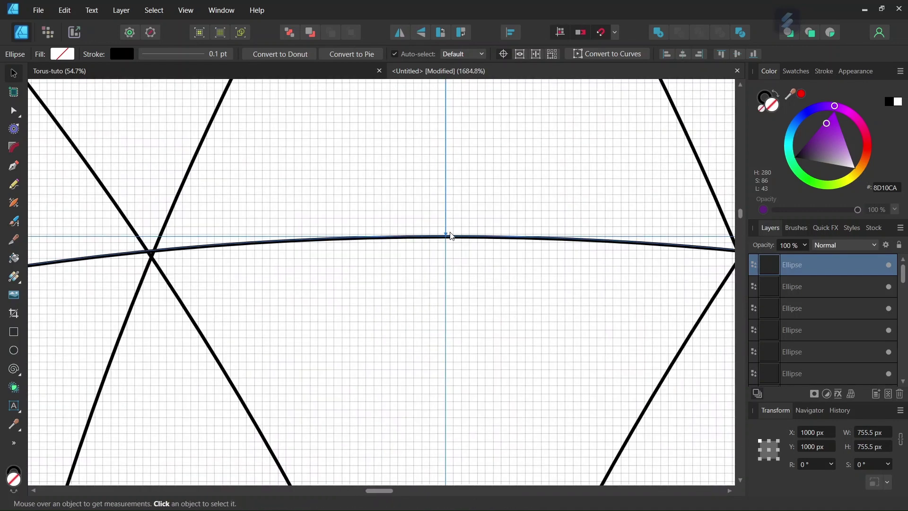
{"action": "left_click_drag", "start_coordinate": [445, 239], "coordinate": [446, 248]}
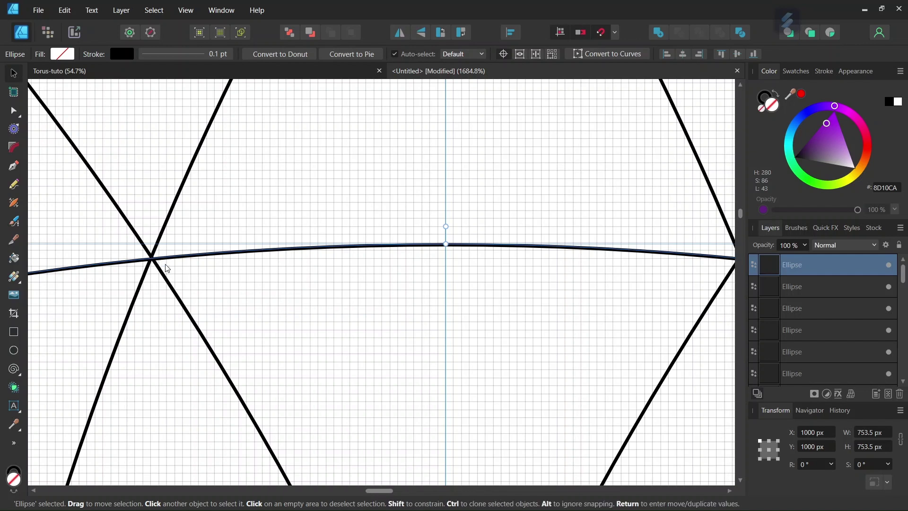
- Duplicate the 753.5 px ring and resize the copy to about 889.1 px, meeting the next crossing on the vertical guide
{"action": "scroll", "coordinate": [308, 292], "scroll_direction": "down", "scroll_amount": 5}
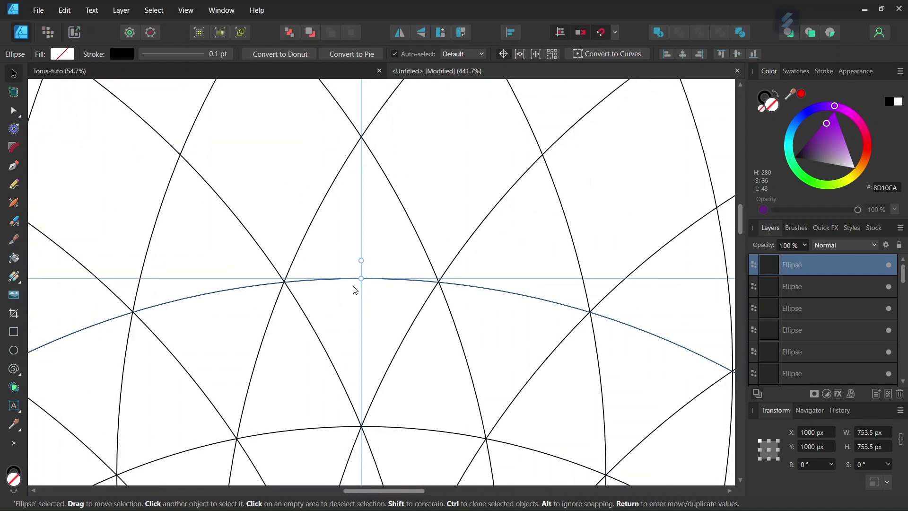
{"action": "key", "text": "ctrl+z"}
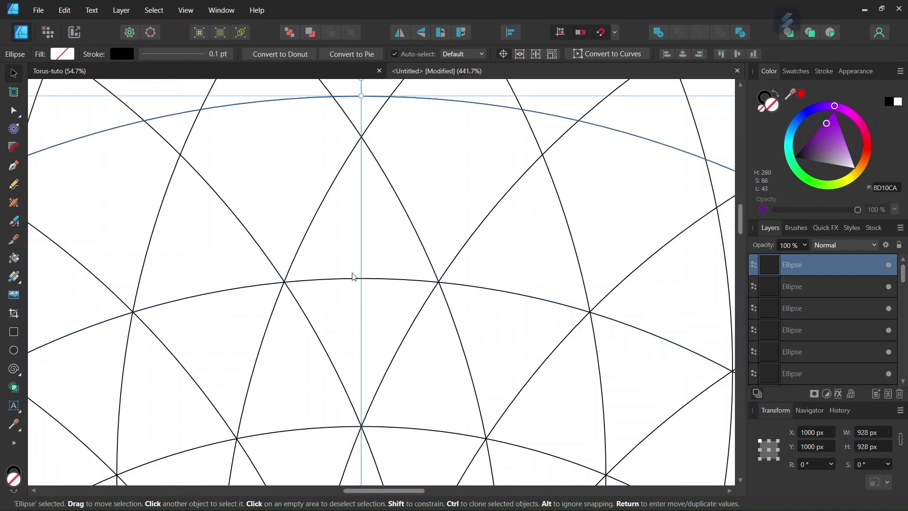
{"action": "scroll", "coordinate": [356, 265], "scroll_direction": "up", "scroll_amount": 1}
{"action": "left_click_drag", "start_coordinate": [363, 131], "coordinate": [363, 177]}
{"action": "scroll", "coordinate": [363, 190], "scroll_direction": "down", "scroll_amount": 2}
{"action": "scroll", "coordinate": [363, 190], "scroll_direction": "up", "scroll_amount": 2}
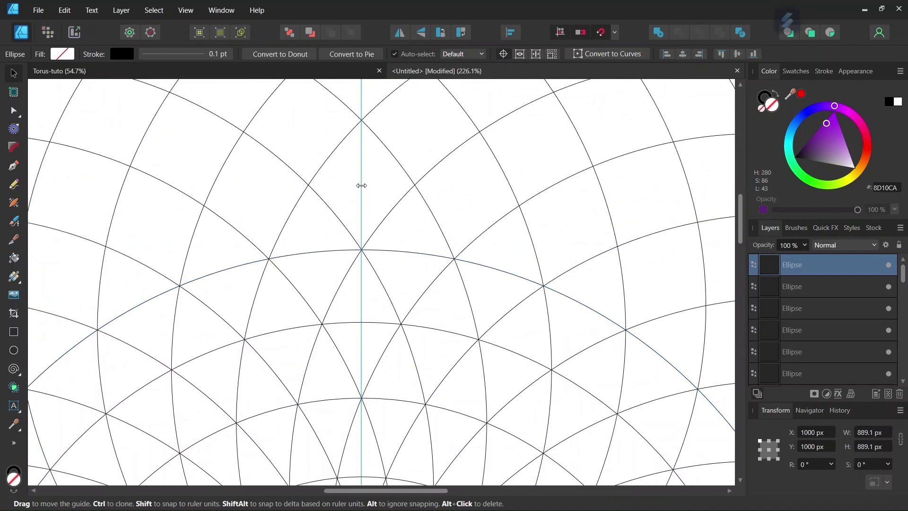
- Add a concentric copy of the 889.1 px ring and enlarge it to about 1015.1 px, through the crossings beside the guide
{"action": "left_click_drag", "start_coordinate": [361, 250], "coordinate": [358, 178]}
{"action": "scroll", "coordinate": [362, 183], "scroll_direction": "up", "scroll_amount": 4}
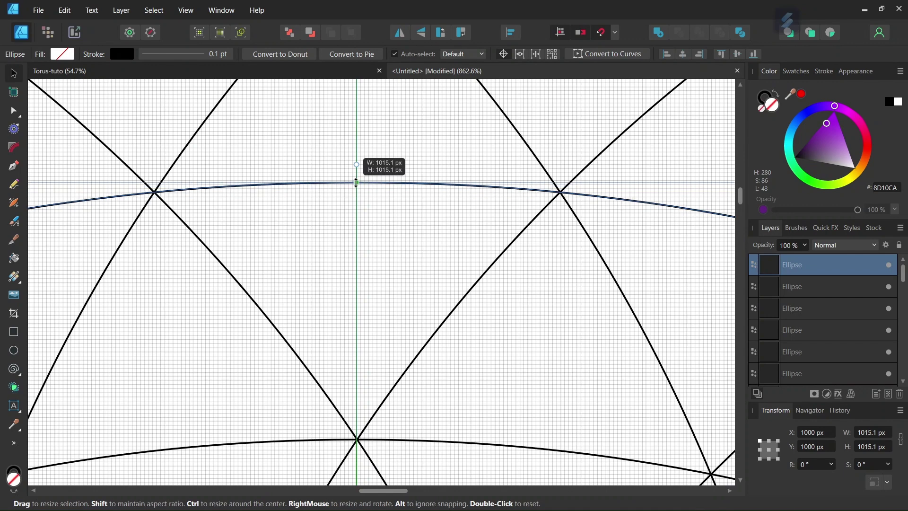
{"action": "scroll", "coordinate": [358, 194], "scroll_direction": "down", "scroll_amount": 3}
- Duplicate the 1015.1 px ring and fit the copy at about 1133 px to the next crossing on the vertical guide
{"action": "scroll", "coordinate": [358, 194], "scroll_direction": "down", "scroll_amount": 1}
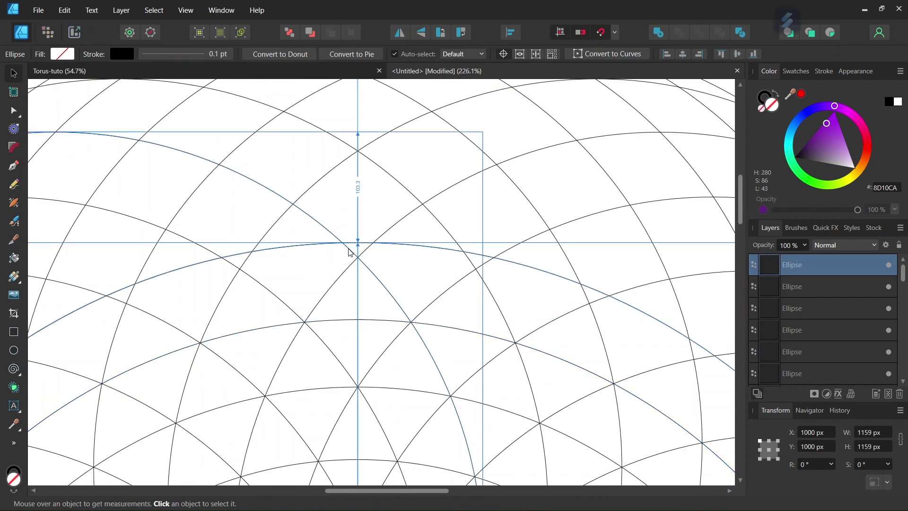
{"action": "left_click_drag", "start_coordinate": [360, 244], "coordinate": [359, 256]}
{"action": "scroll", "coordinate": [354, 258], "scroll_direction": "up", "scroll_amount": 2}
{"action": "scroll", "coordinate": [355, 258], "scroll_direction": "up", "scroll_amount": 4}
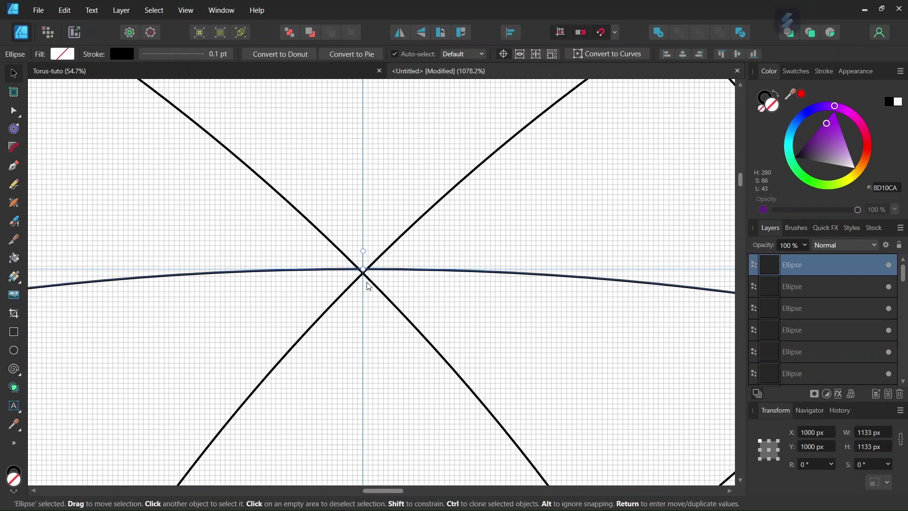
{"action": "scroll", "coordinate": [360, 260], "scroll_direction": "up", "scroll_amount": 3}
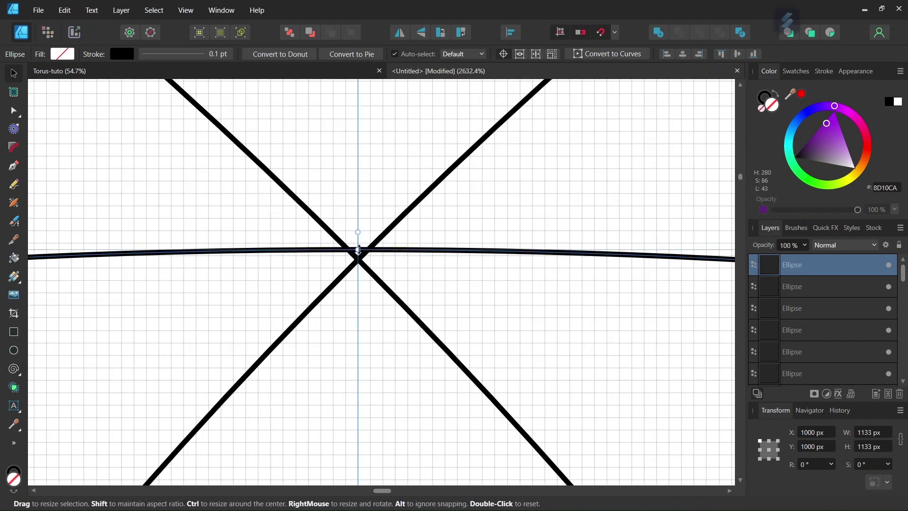
{"action": "mouse_move", "coordinate": [358, 254]}
{"action": "left_mouse_down"}
{"action": "mouse_move", "coordinate": [362, 269]}
{"action": "mouse_move", "coordinate": [361, 252]}
{"action": "left_mouse_up"}
- Add another concentric copy of the outermost ring and size it to about 1236.9 px, through the crossings beside the guide
{"action": "scroll", "coordinate": [362, 286], "scroll_direction": "down", "scroll_amount": 3}
{"action": "scroll", "coordinate": [362, 286], "scroll_direction": "down", "scroll_amount": 7}
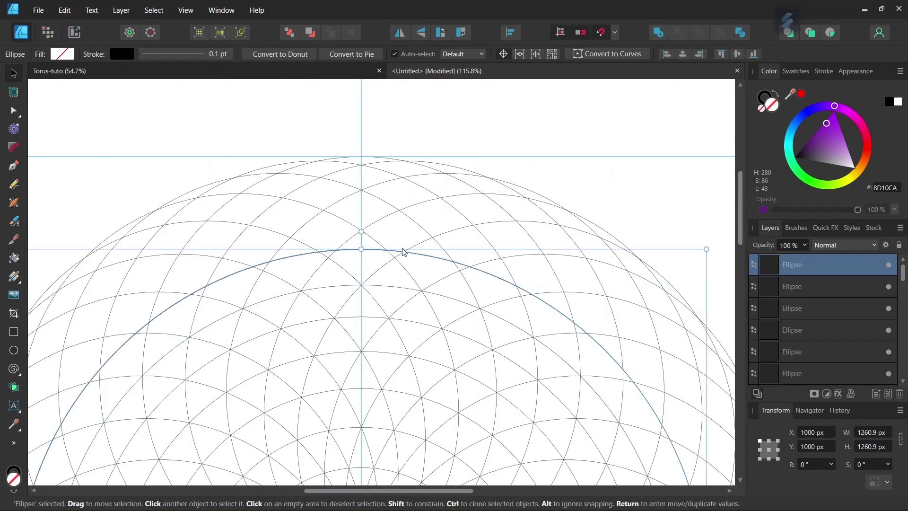
{"action": "scroll", "coordinate": [312, 259], "scroll_direction": "up", "scroll_amount": 4}
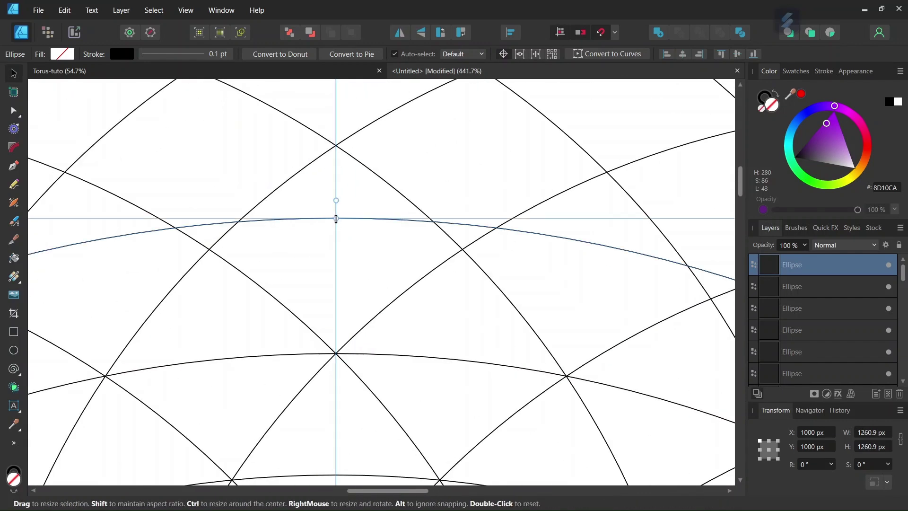
{"action": "left_click_drag", "start_coordinate": [337, 220], "coordinate": [336, 244]}
{"action": "scroll", "coordinate": [377, 246], "scroll_direction": "up", "scroll_amount": 3}
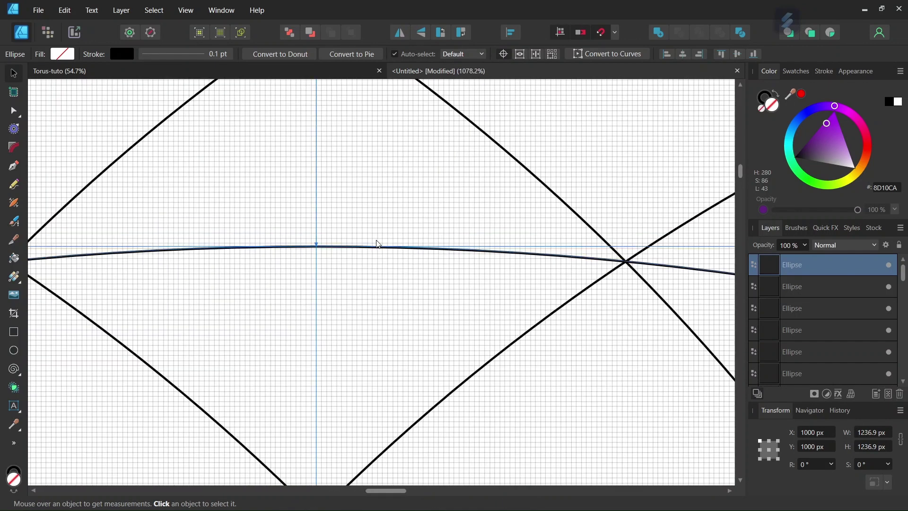
- Duplicate the 1236.9 px ring and resize the copy to meet the next line crossing on the vertical guide
{"action": "scroll", "coordinate": [377, 246], "scroll_direction": "down", "scroll_amount": 5}
{"action": "key", "text": "ctrl+z"}
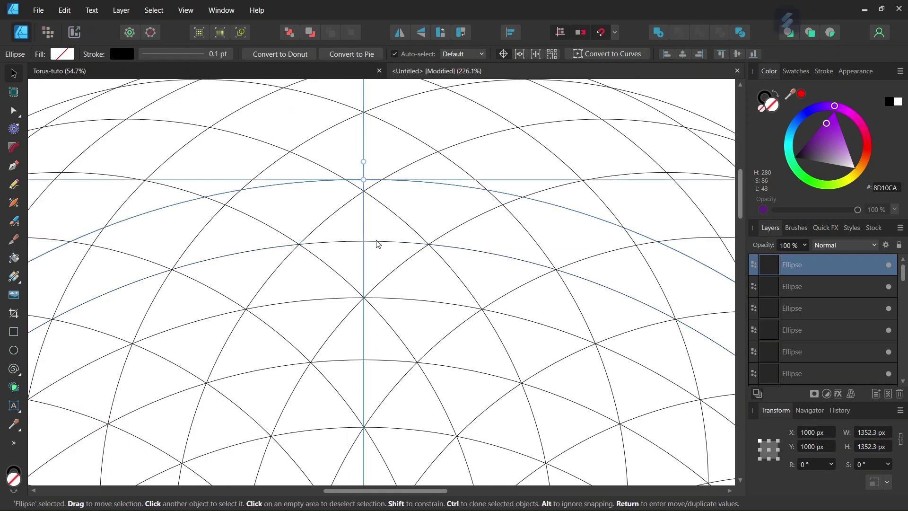
{"action": "scroll", "coordinate": [325, 203], "scroll_direction": "up", "scroll_amount": 5}
{"action": "left_click_drag", "start_coordinate": [412, 156], "coordinate": [411, 119]}
- Add a larger concentric copy of the outermost ring and fit it to the next crossings on either side of the vertical guide
{"action": "scroll", "coordinate": [412, 186], "scroll_direction": "down", "scroll_amount": 4}
{"action": "scroll", "coordinate": [428, 114], "scroll_direction": "up", "scroll_amount": 3}
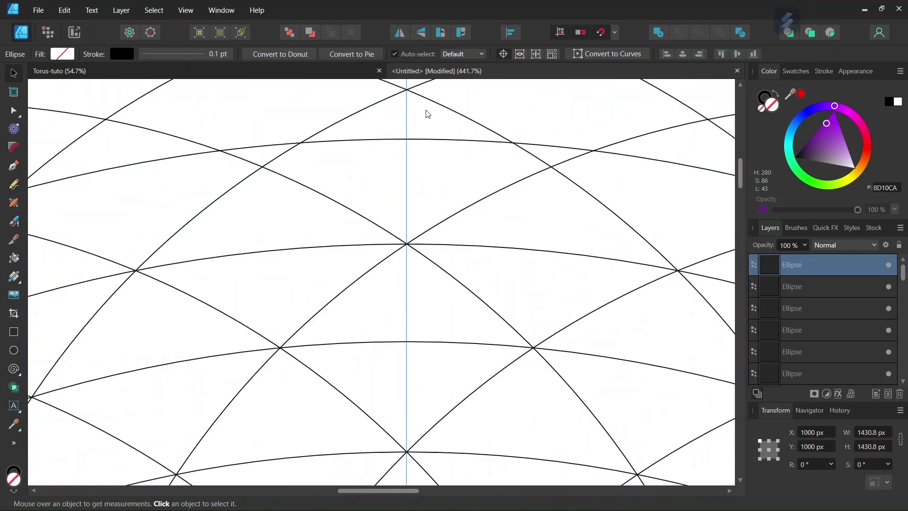
{"action": "scroll", "coordinate": [428, 114], "scroll_direction": "up", "scroll_amount": 3}
{"action": "mouse_move", "coordinate": [396, 154]}
{"action": "left_mouse_down"}
{"action": "mouse_move", "coordinate": [397, 186]}
{"action": "mouse_move", "coordinate": [399, 146]}
{"action": "left_mouse_up"}
- Duplicate the outermost ring concentrically and fit the enlarged copy to the next line crossing up the vertical guide
{"action": "scroll", "coordinate": [401, 189], "scroll_direction": "down", "scroll_amount": 8}
{"action": "scroll", "coordinate": [399, 156], "scroll_direction": "up", "scroll_amount": 6}
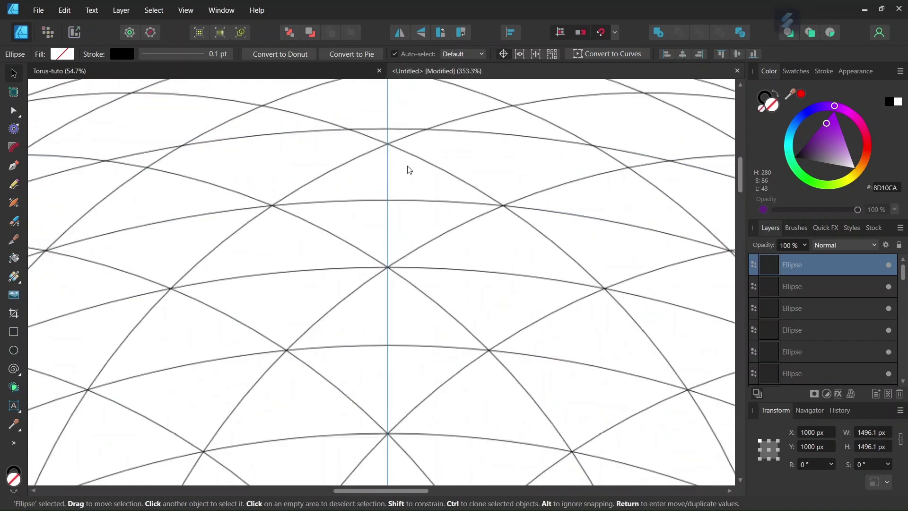
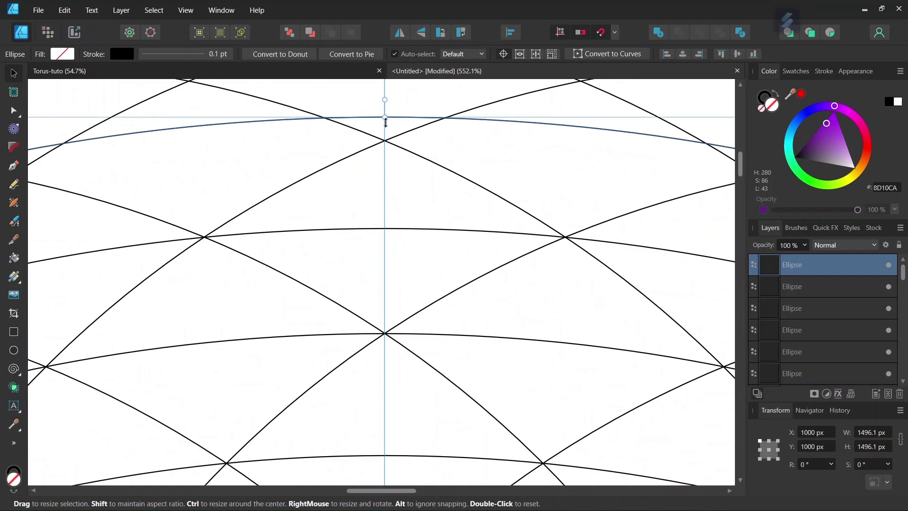
{"action": "left_click_drag", "start_coordinate": [386, 122], "coordinate": [350, 87]}
- Add another concentric ring copy and size it to about 1530.5 px, through the next crossings on either side of the vertical guide
{"action": "scroll", "coordinate": [386, 160], "scroll_direction": "down", "scroll_amount": 3}
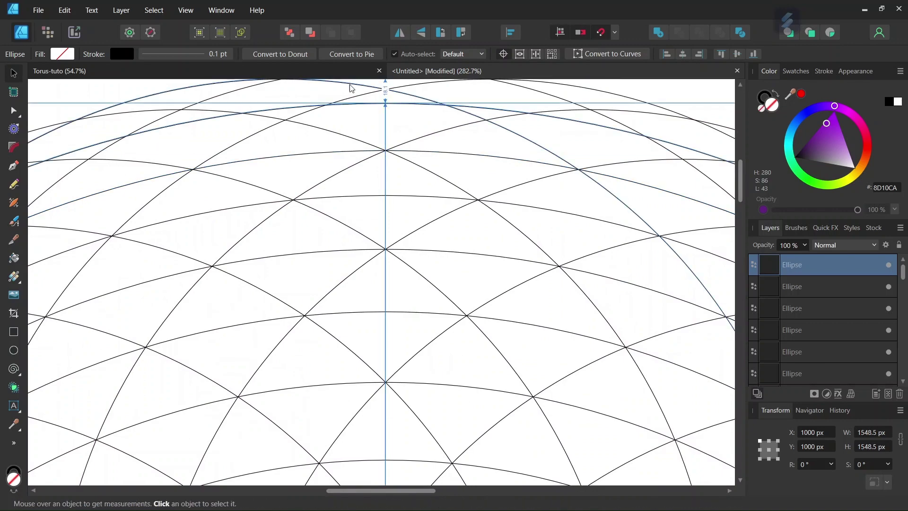
{"action": "scroll", "coordinate": [391, 112], "scroll_direction": "up", "scroll_amount": 5}
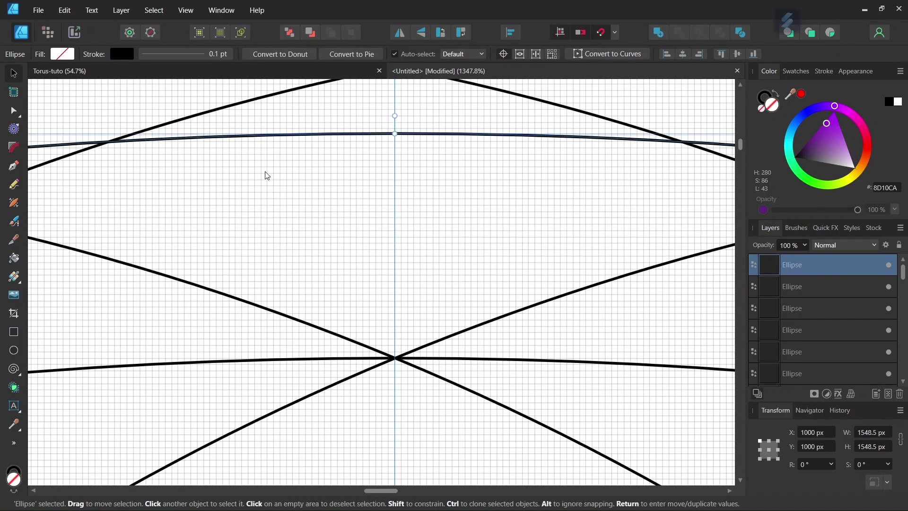
{"action": "scroll", "coordinate": [608, 179], "scroll_direction": "down", "scroll_amount": 2}
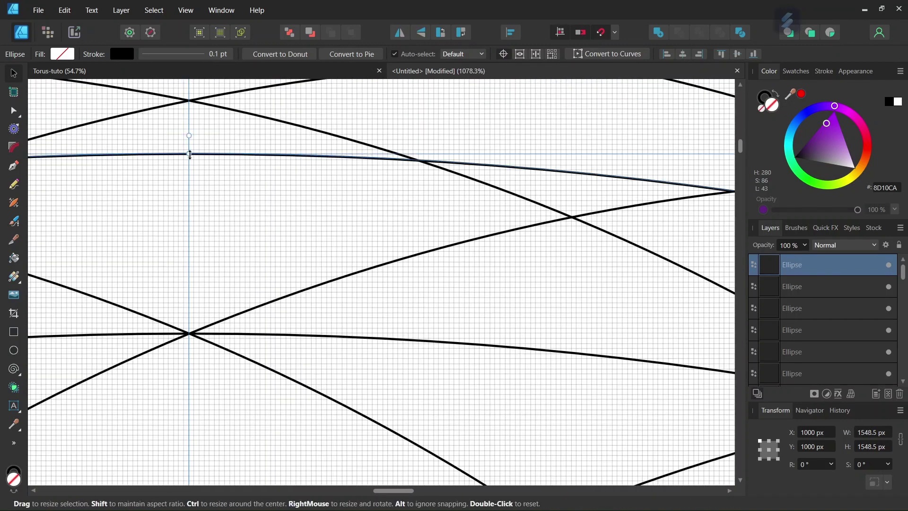
{"action": "left_click_drag", "start_coordinate": [189, 154], "coordinate": [185, 199]}
- Duplicate the 1530.5 px ring and resize the copy to meet the last crossing on the vertical guide below the rim
{"action": "scroll", "coordinate": [600, 210], "scroll_direction": "down", "scroll_amount": 6}
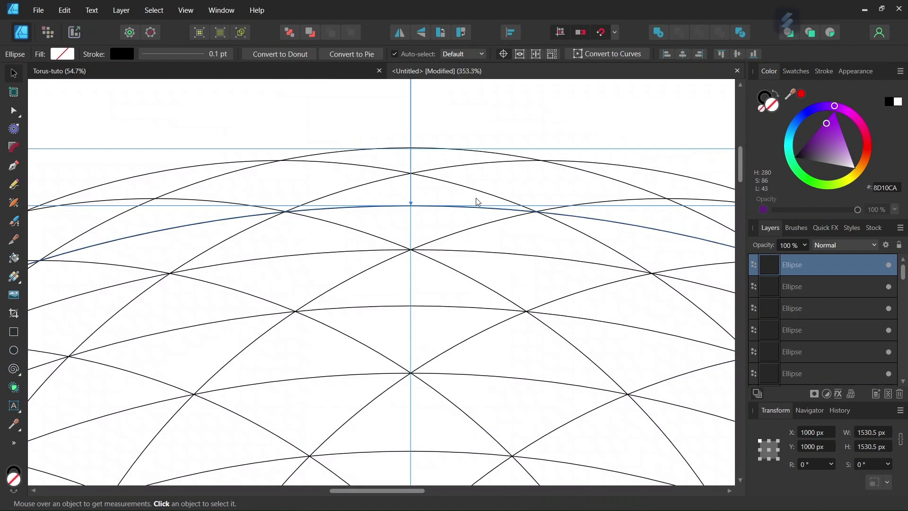
{"action": "left_click", "coordinate": [477, 202]}
{"action": "scroll", "coordinate": [431, 175], "scroll_direction": "up", "scroll_amount": 5}
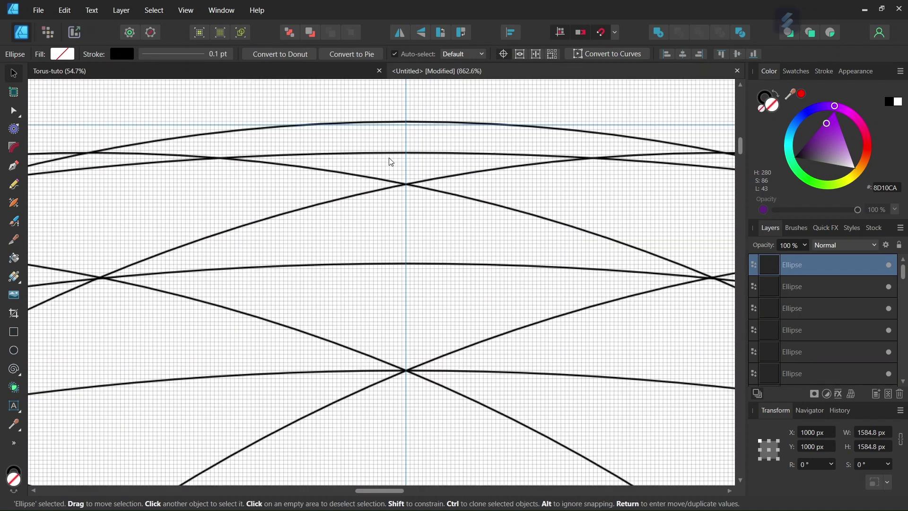
{"action": "left_click_drag", "start_coordinate": [406, 159], "coordinate": [443, 204]}
- Add a concentric ring copy of about 1592 px through the crossings just inside the rim on either side of the guide
{"action": "scroll", "coordinate": [410, 189], "scroll_direction": "up", "scroll_amount": 5}
{"action": "scroll", "coordinate": [407, 208], "scroll_direction": "down", "scroll_amount": 10}
{"action": "scroll", "coordinate": [379, 173], "scroll_direction": "up", "scroll_amount": 4}
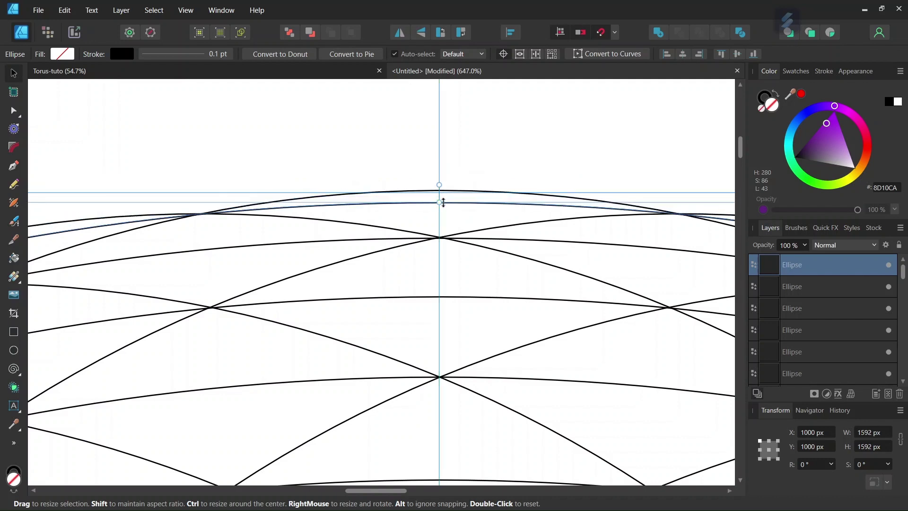
- Duplicate the 1592 px ring and fit the copy to the pattern's outer edge at 1600 px
{"action": "scroll", "coordinate": [433, 198], "scroll_direction": "down", "scroll_amount": 1}
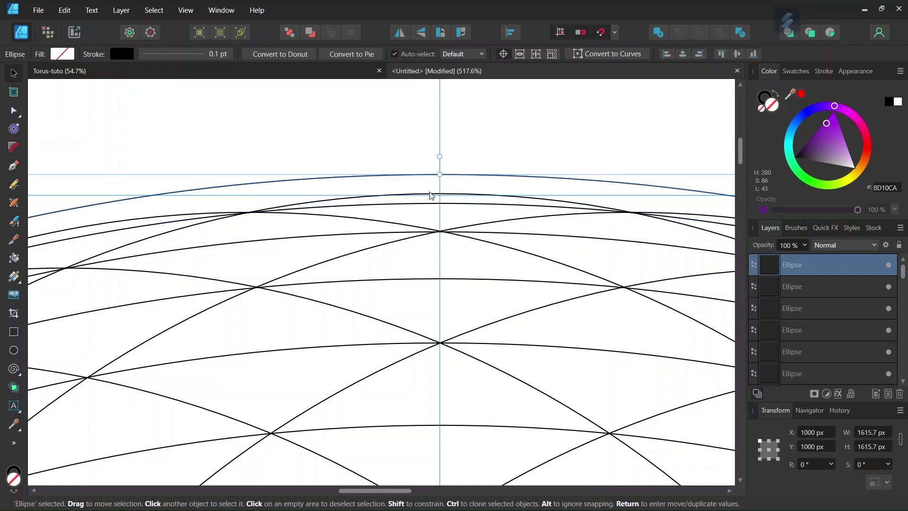
{"action": "scroll", "coordinate": [432, 189], "scroll_direction": "up", "scroll_amount": 5}
{"action": "left_click_drag", "start_coordinate": [454, 165], "coordinate": [457, 216]}
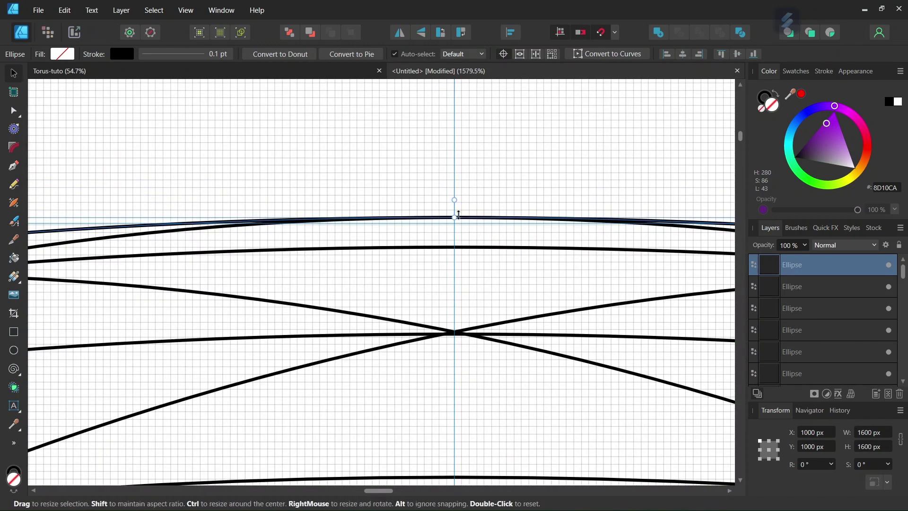
{"action": "scroll", "coordinate": [457, 215], "scroll_direction": "down", "scroll_amount": 2}
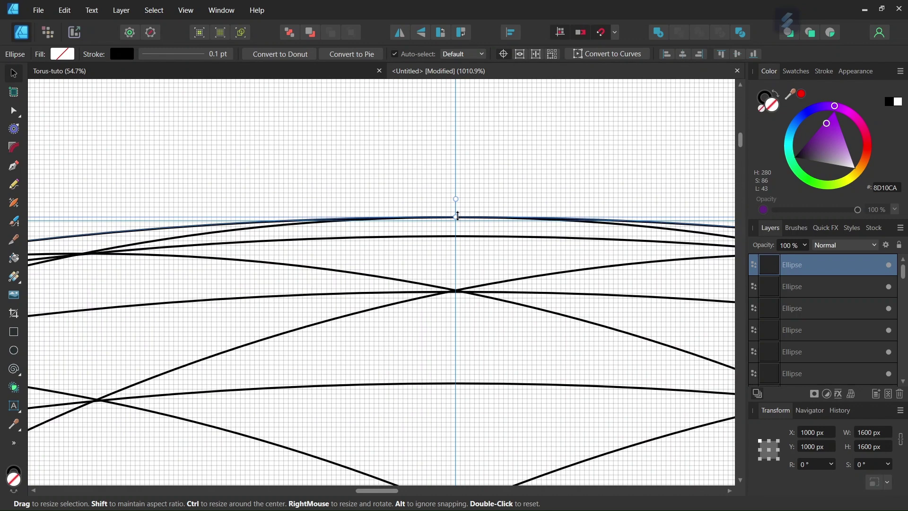
{"action": "scroll", "coordinate": [453, 217], "scroll_direction": "down", "scroll_amount": 10}
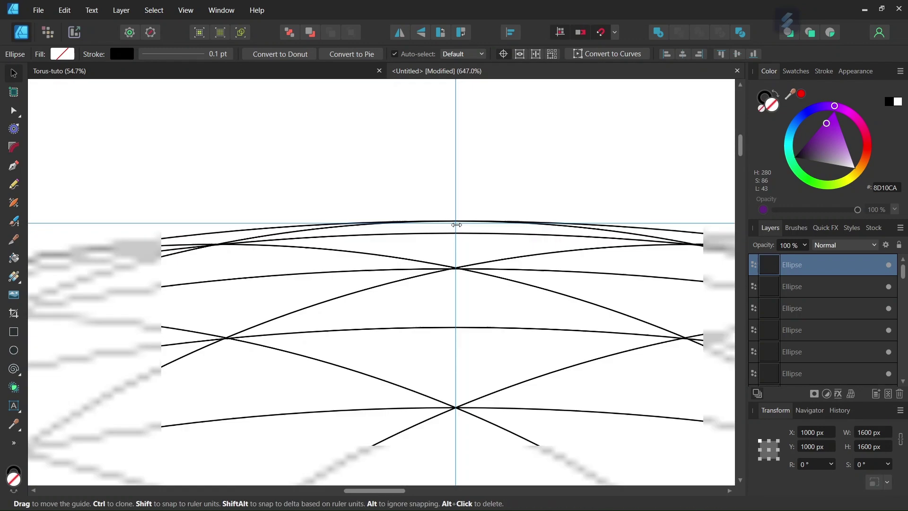
{"action": "scroll", "coordinate": [481, 257], "scroll_direction": "down", "scroll_amount": 2}
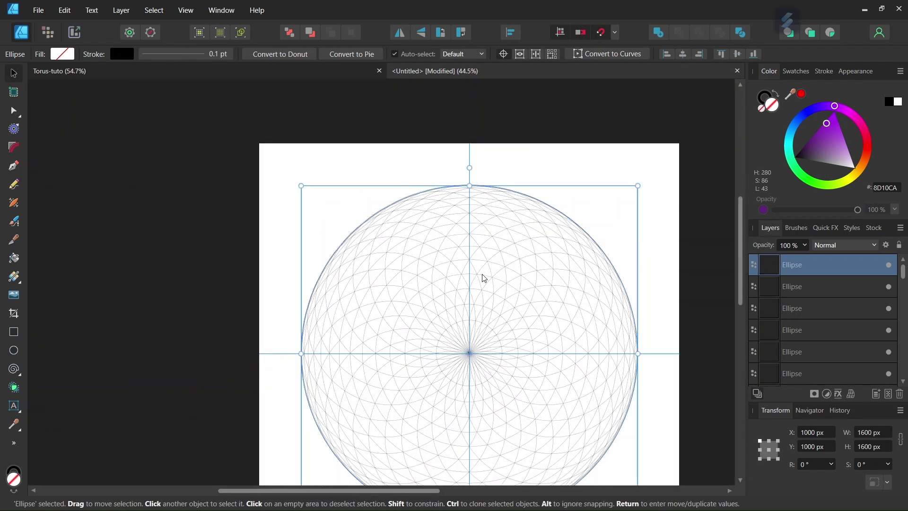
{"action": "scroll", "coordinate": [486, 287], "scroll_direction": "down", "scroll_amount": 1}
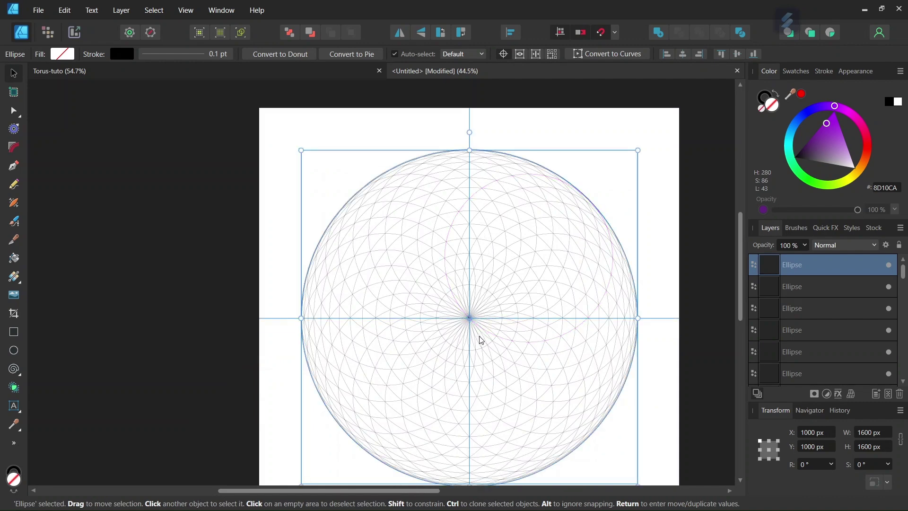
- Bring the innermost 312.8 px ring to the front, fill it with black (000000), and deselect it
{"action": "scroll", "coordinate": [481, 340], "scroll_direction": "up", "scroll_amount": 5}
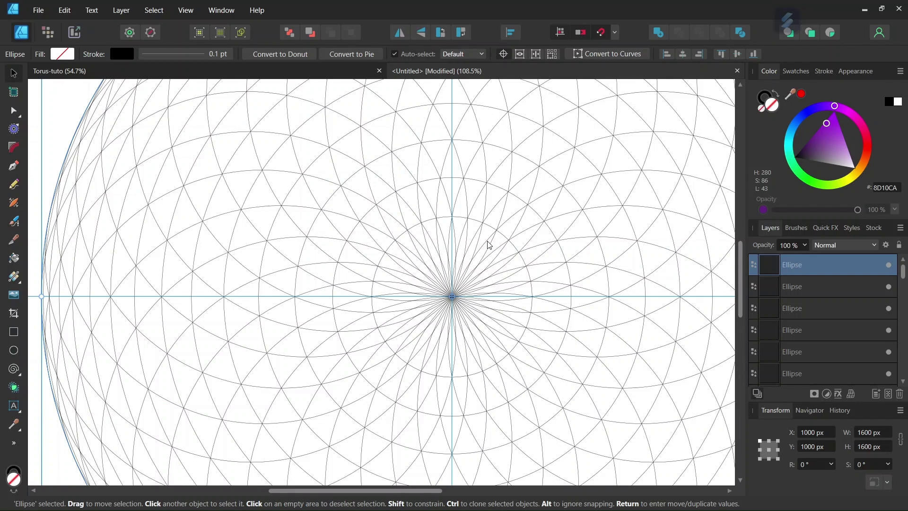
{"action": "scroll", "coordinate": [489, 245], "scroll_direction": "up", "scroll_amount": 2}
{"action": "left_click", "coordinate": [486, 218]}
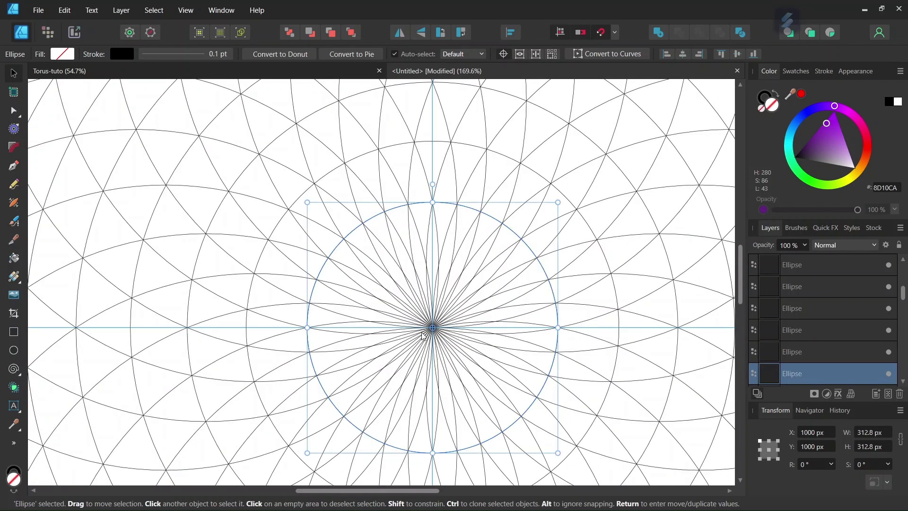
{"action": "left_click", "coordinate": [351, 33]}
{"action": "left_click_drag", "start_coordinate": [819, 150], "coordinate": [786, 173]}
{"action": "scroll", "coordinate": [512, 276], "scroll_direction": "down", "scroll_amount": 5}
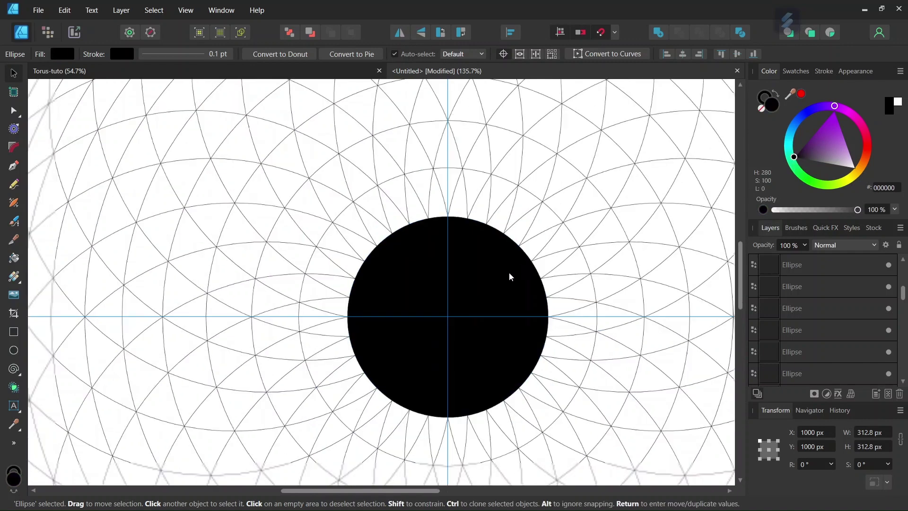
{"action": "left_click", "coordinate": [505, 237]}
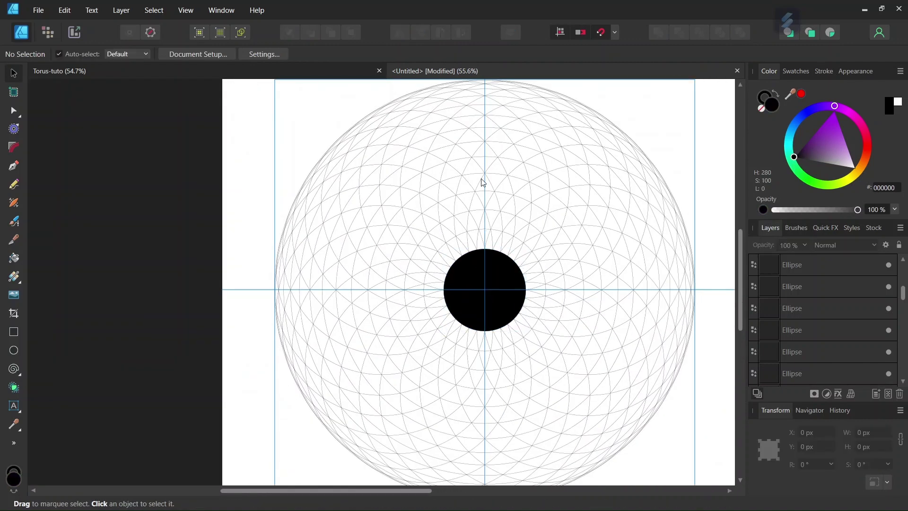
- Select all objects and use Vector Flood Fill in black (000000) on 14 triangular cells along one arc from the central disc to the rim
{"action": "scroll", "coordinate": [515, 217], "scroll_direction": "up", "scroll_amount": 2}
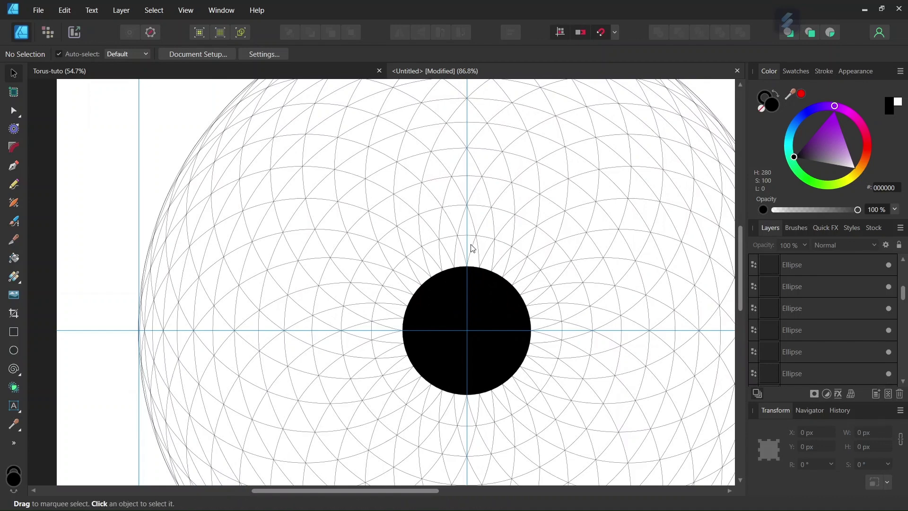
{"action": "scroll", "coordinate": [265, 360], "scroll_direction": "down", "scroll_amount": 3}
{"action": "key", "text": "ctrl+a"}
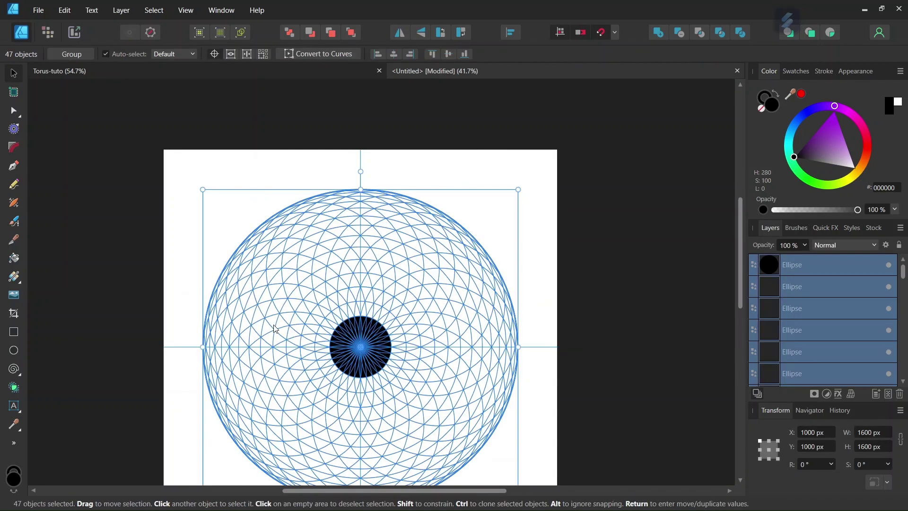
{"action": "left_click", "coordinate": [15, 260]}
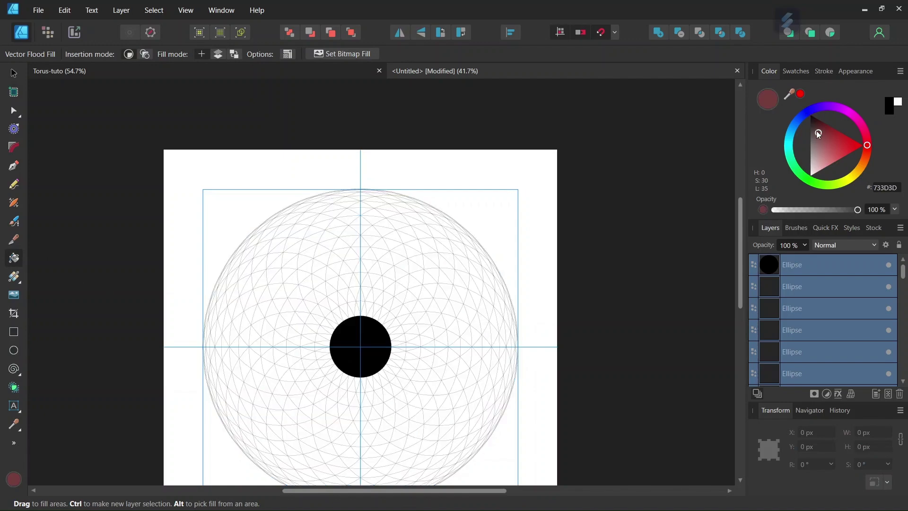
{"action": "scroll", "coordinate": [375, 337], "scroll_direction": "up", "scroll_amount": 2}
{"action": "scroll", "coordinate": [323, 297], "scroll_direction": "up", "scroll_amount": 1}
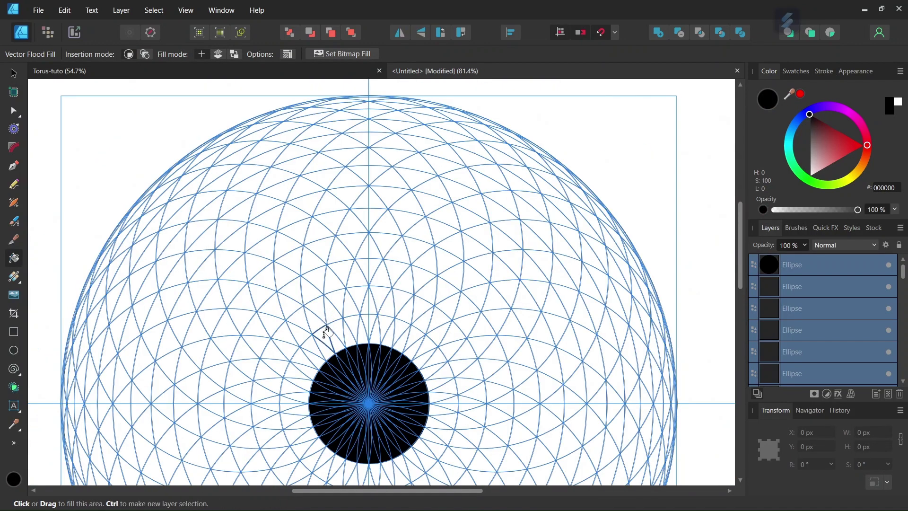
{"action": "left_click", "coordinate": [327, 334]}
{"action": "left_click", "coordinate": [318, 308]}
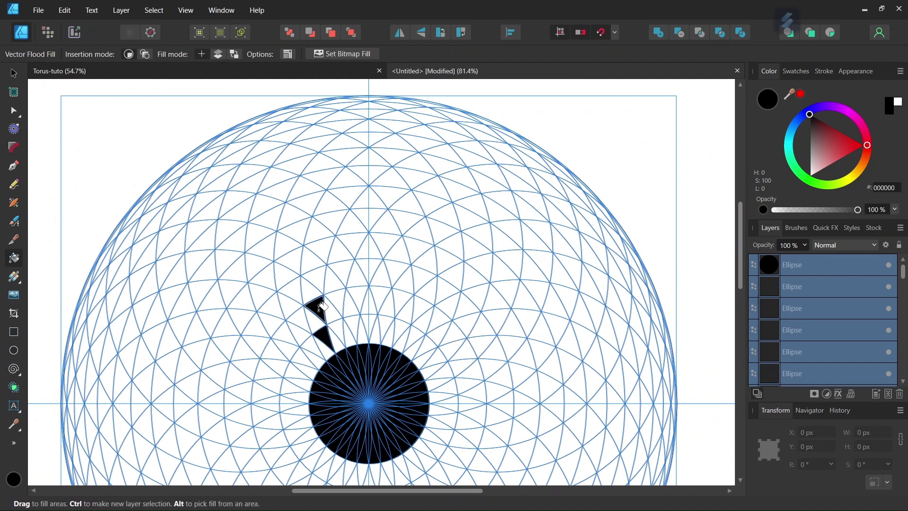
{"action": "left_click", "coordinate": [323, 281]}
{"action": "left_click", "coordinate": [324, 247]}
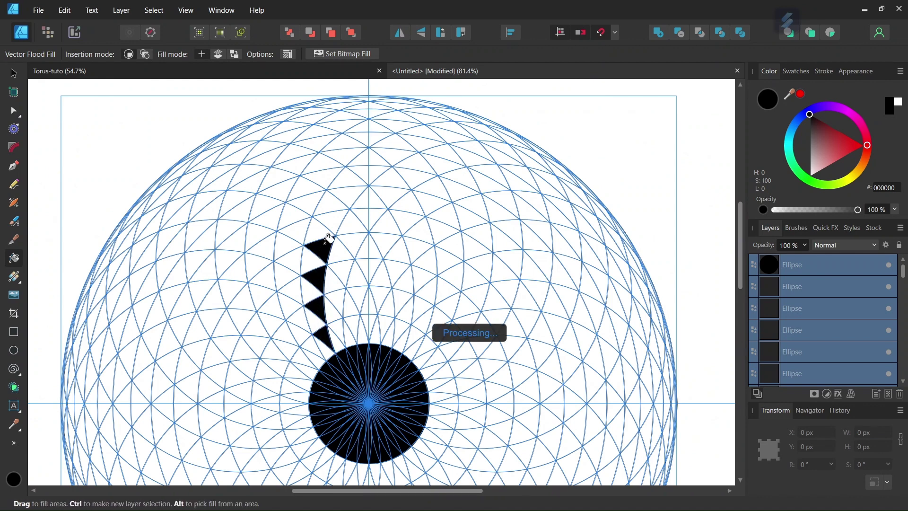
{"action": "left_click", "coordinate": [336, 218]}
{"action": "left_click", "coordinate": [348, 192]}
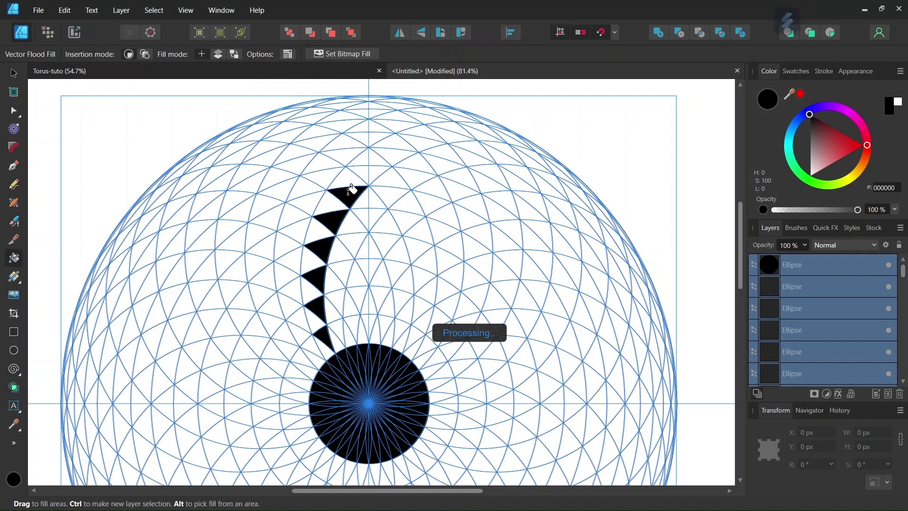
{"action": "left_click", "coordinate": [364, 172]}
{"action": "left_click", "coordinate": [388, 152]}
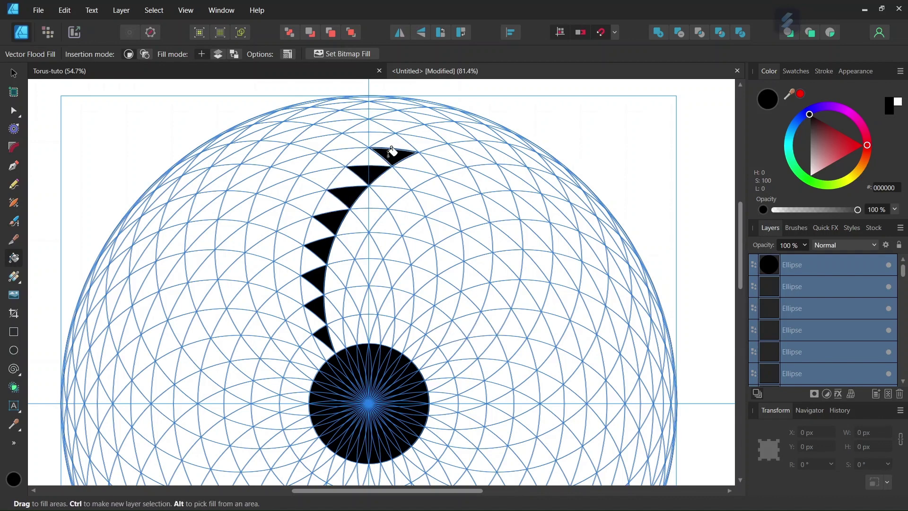
{"action": "left_click", "coordinate": [422, 142]}
{"action": "left_click", "coordinate": [453, 134]}
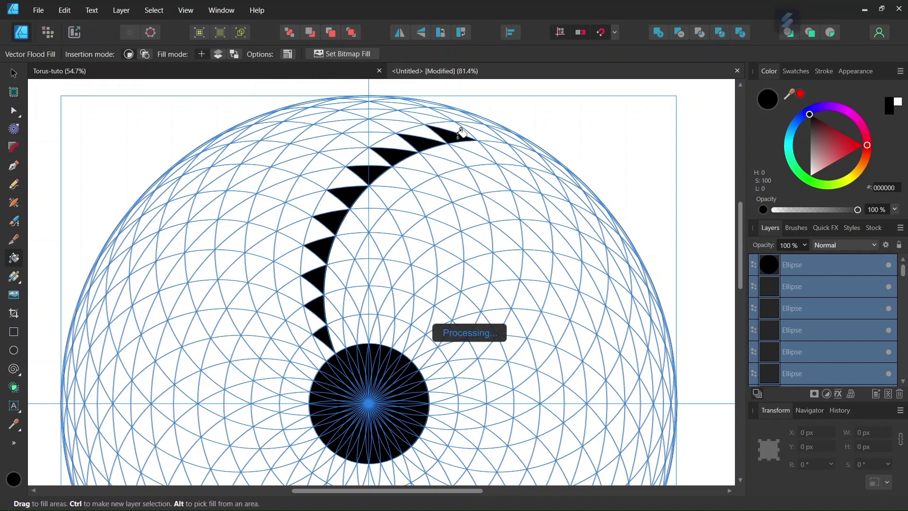
{"action": "left_click", "coordinate": [482, 133]}
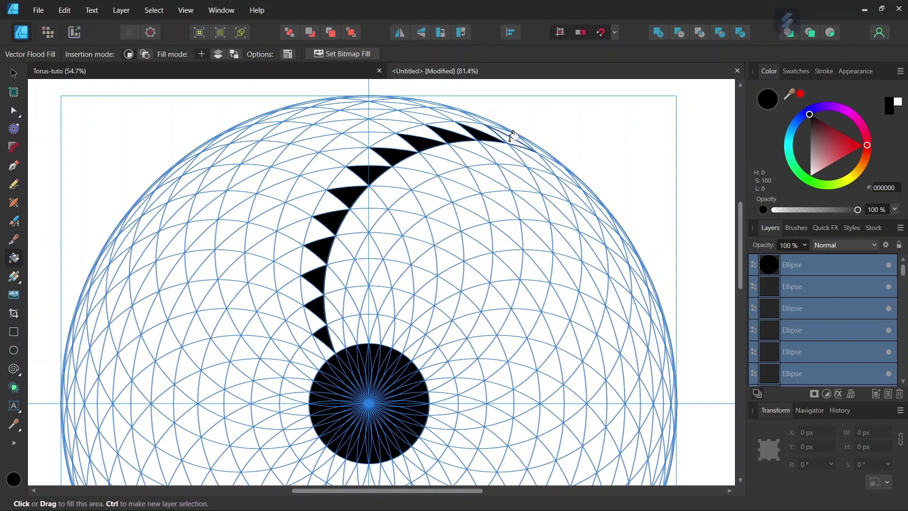
{"action": "left_click", "coordinate": [511, 142]}
{"action": "scroll", "coordinate": [512, 143], "scroll_direction": "up", "scroll_amount": 5}
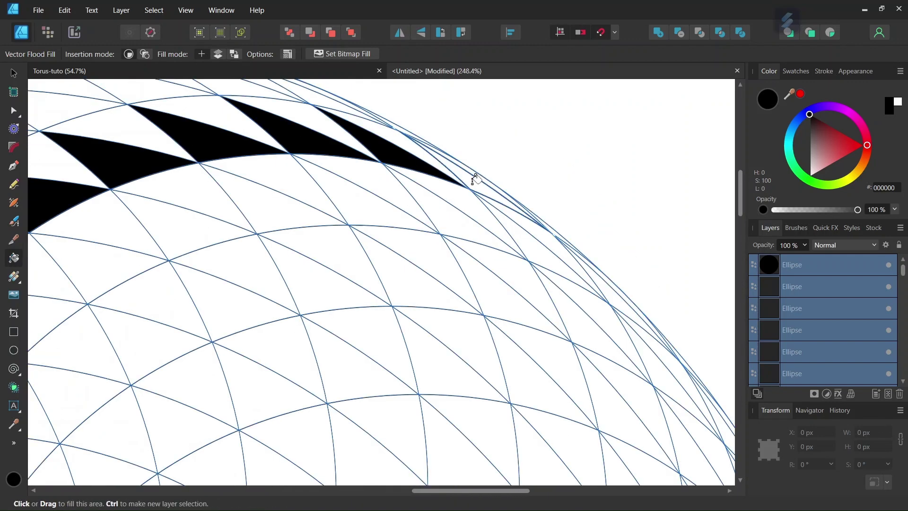
{"action": "left_click", "coordinate": [475, 180]}
{"action": "left_click", "coordinate": [556, 222]}
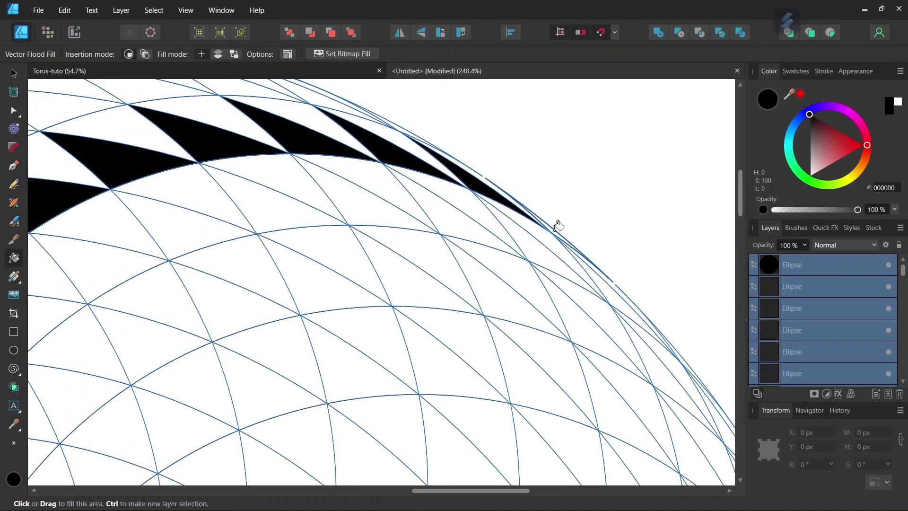
{"action": "scroll", "coordinate": [562, 240], "scroll_direction": "down", "scroll_amount": 6}
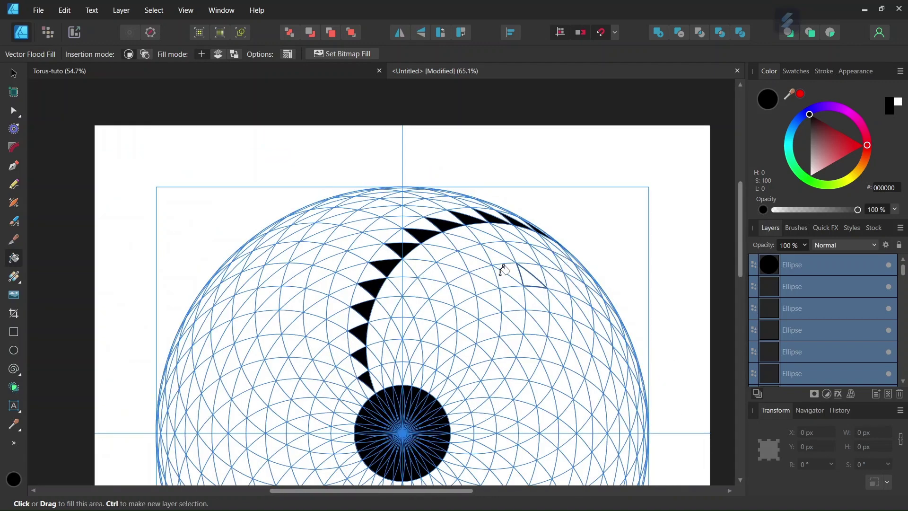
- Select all 14 black triangle curves and move their shared transform origin to the centre of the black disc
{"action": "left_click", "coordinate": [14, 75]}
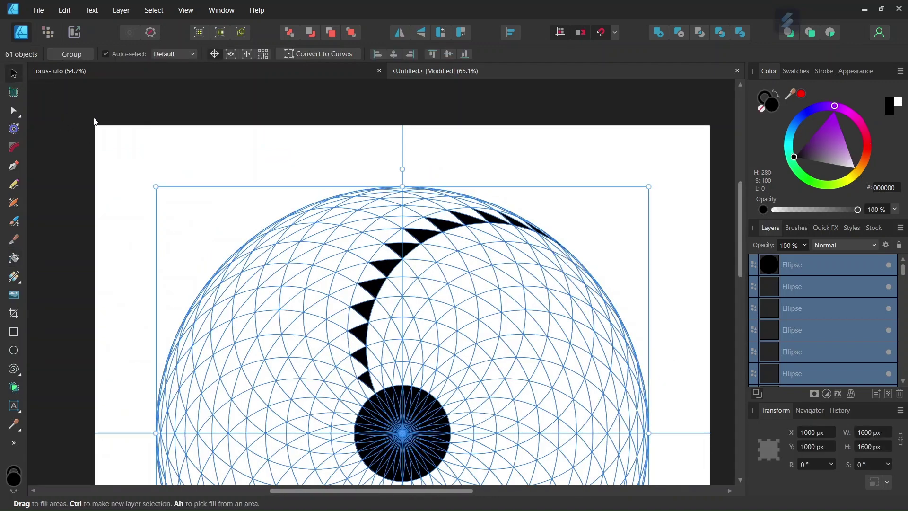
{"action": "left_click", "coordinate": [872, 280]}
{"action": "scroll", "coordinate": [905, 331], "scroll_direction": "down", "scroll_amount": 2}
{"action": "scroll", "coordinate": [907, 337], "scroll_direction": "down", "scroll_amount": 2}
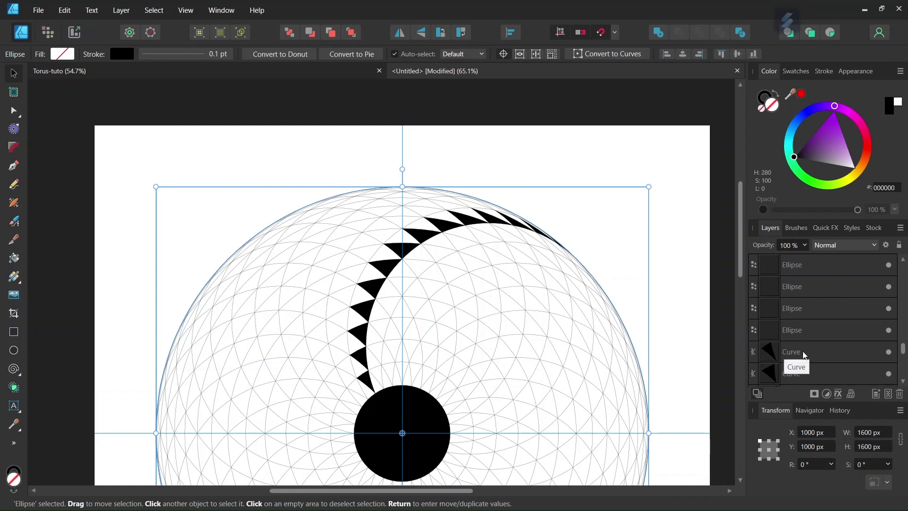
{"action": "left_click", "coordinate": [806, 353]}
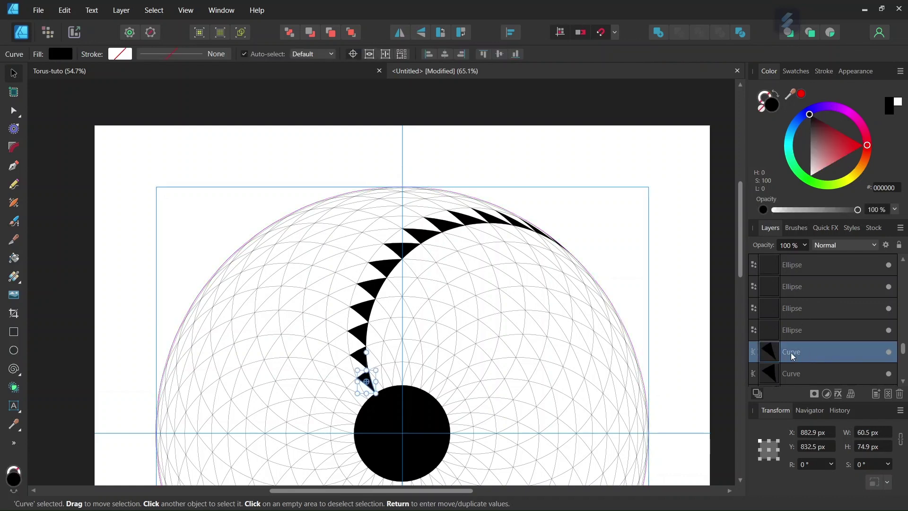
{"action": "scroll", "coordinate": [805, 351], "scroll_direction": "down", "scroll_amount": 3}
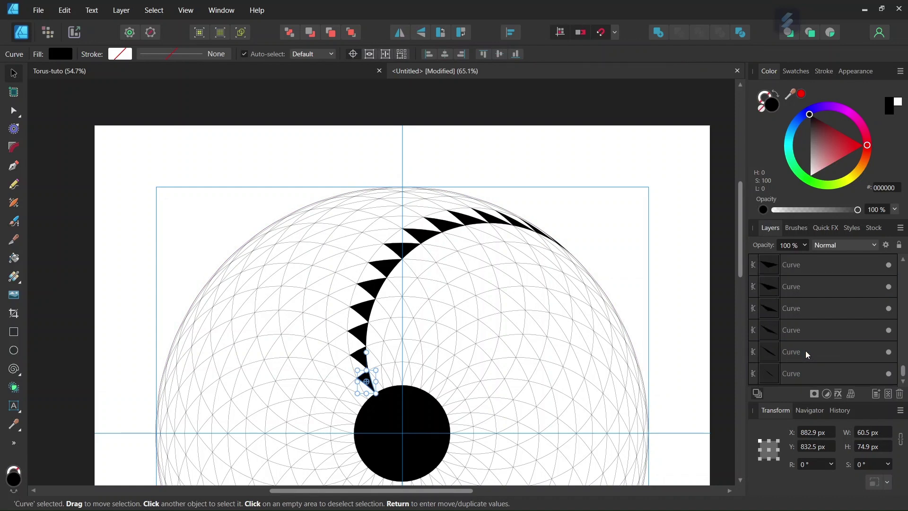
{"action": "left_click", "coordinate": [816, 375], "text": "shift"}
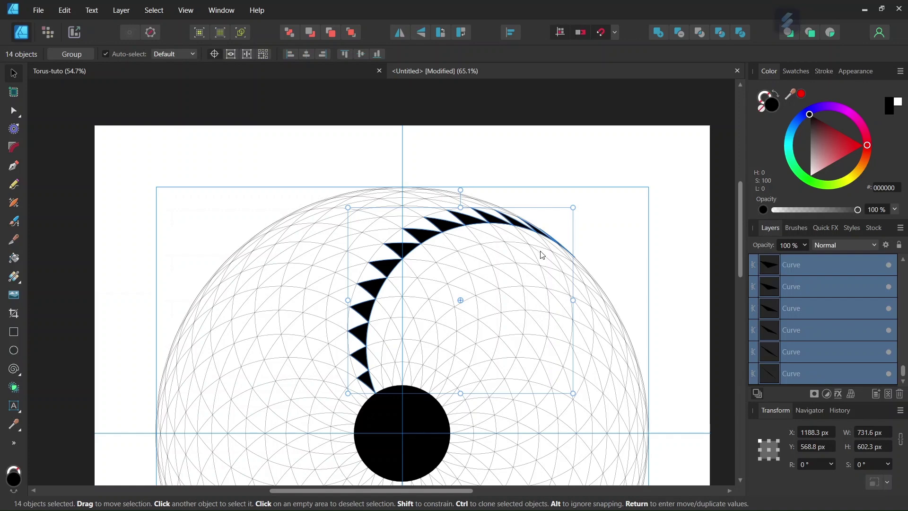
{"action": "scroll", "coordinate": [477, 300], "scroll_direction": "down", "scroll_amount": 3}
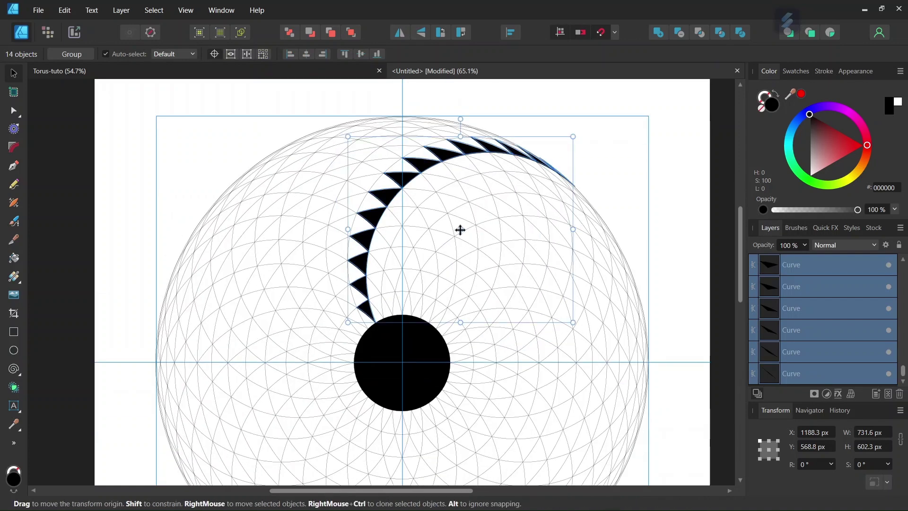
{"action": "left_click_drag", "start_coordinate": [459, 229], "coordinate": [403, 362]}
- Duplicate the triangle arc 31 times around the centre with the previous 11.2° rotation setting, and deselect the result
{"action": "key", "text": "Return"}
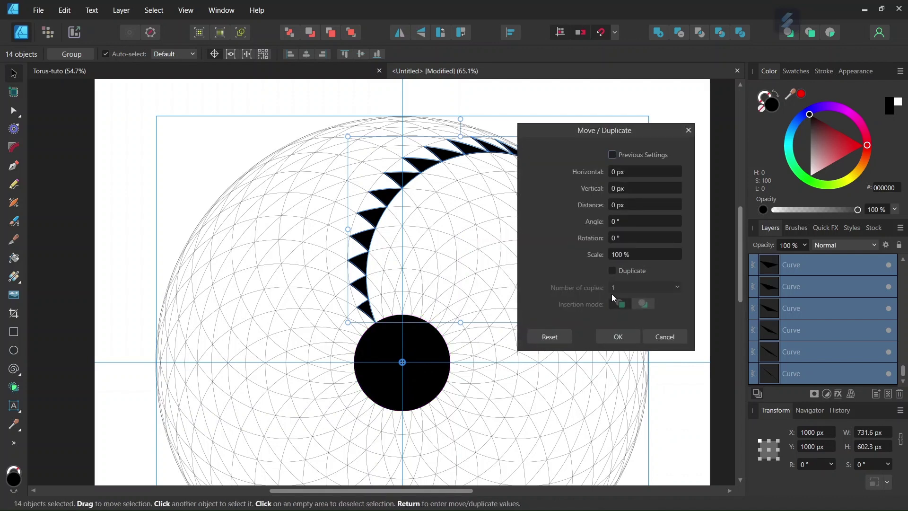
{"action": "left_click", "coordinate": [613, 271]}
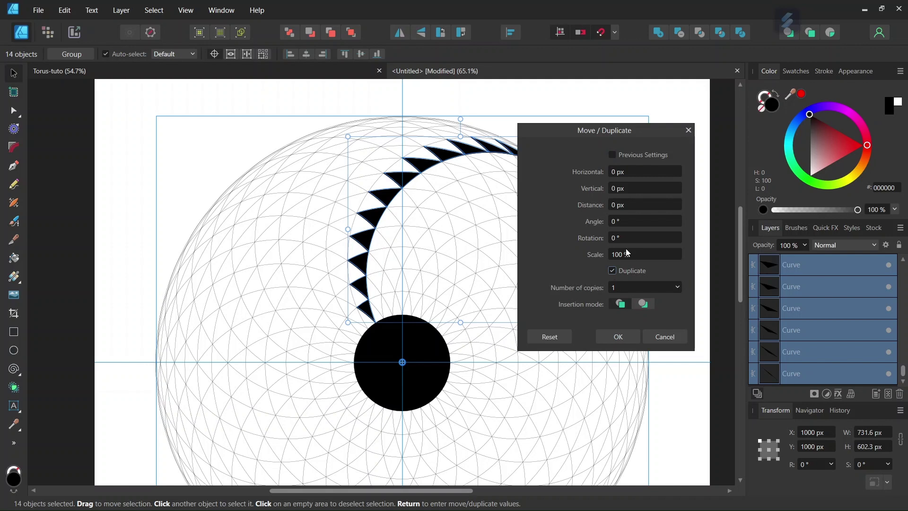
{"action": "left_click", "coordinate": [612, 154]}
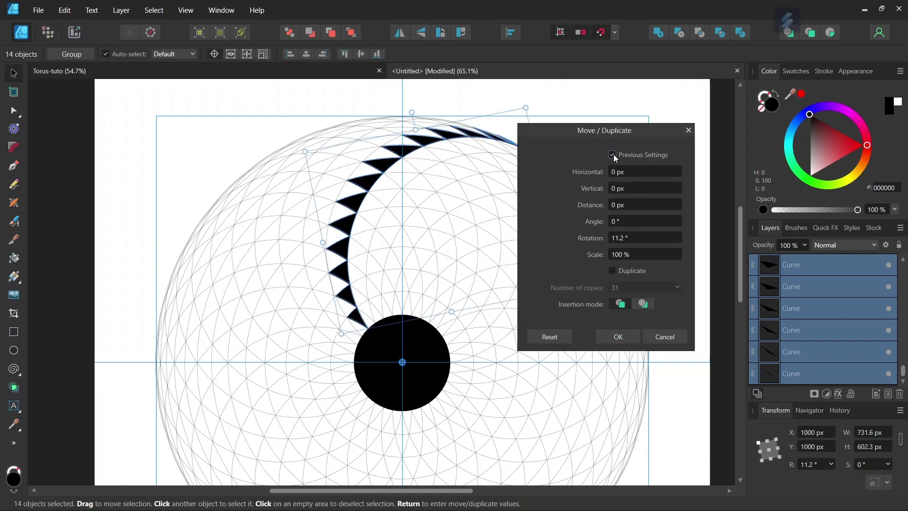
{"action": "left_click", "coordinate": [613, 271]}
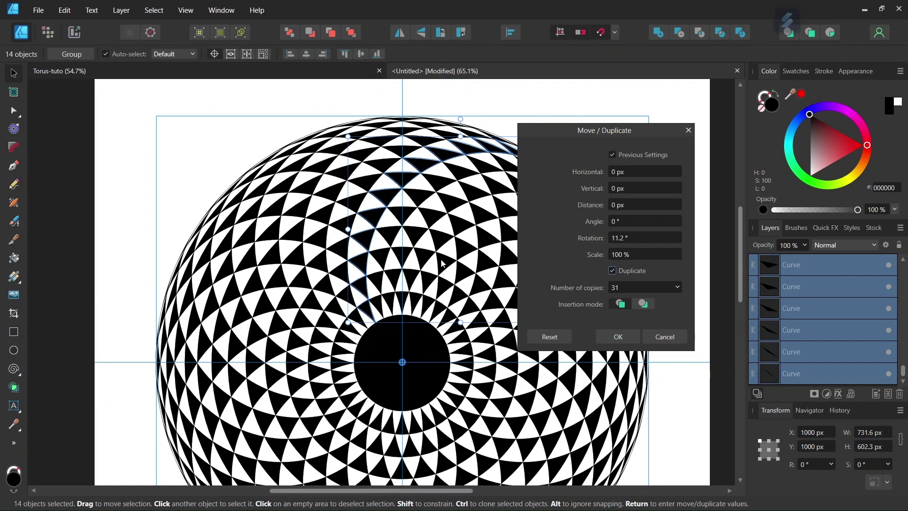
{"action": "scroll", "coordinate": [443, 264], "scroll_direction": "down", "scroll_amount": 4}
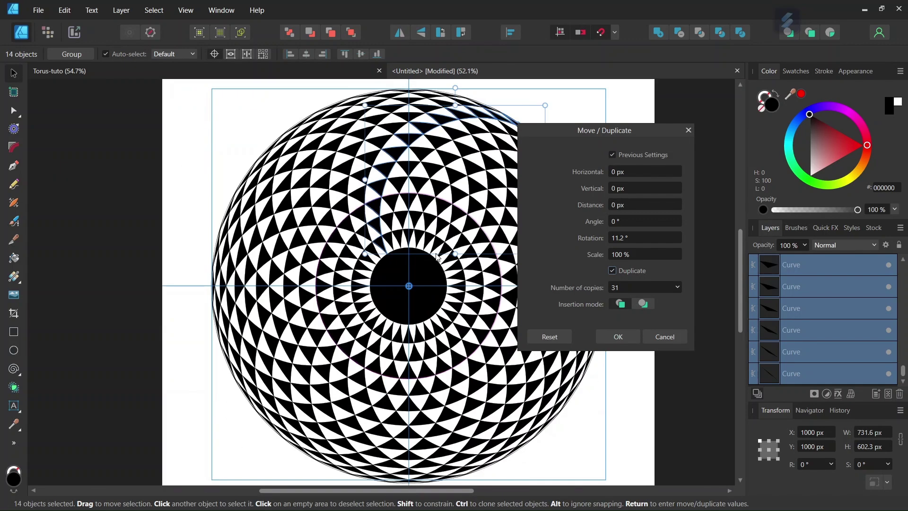
{"action": "scroll", "coordinate": [436, 257], "scroll_direction": "up", "scroll_amount": 1}
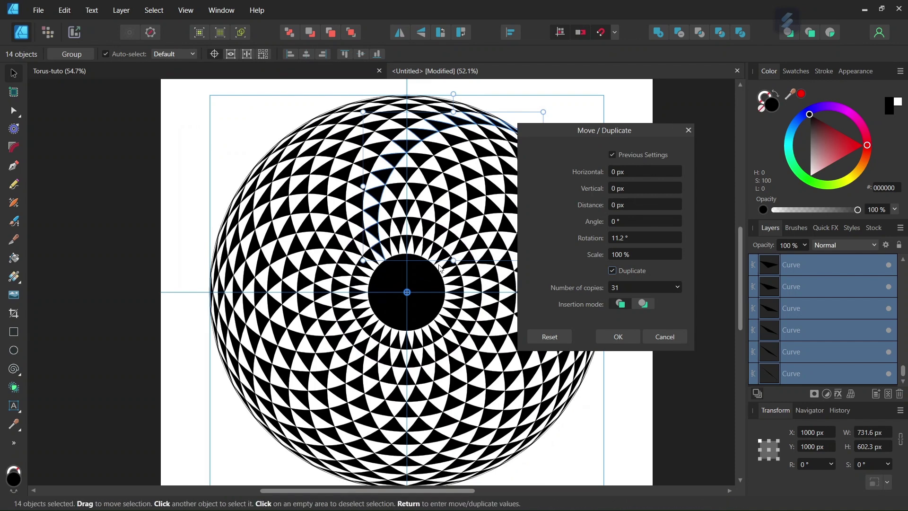
{"action": "left_click", "coordinate": [615, 338]}
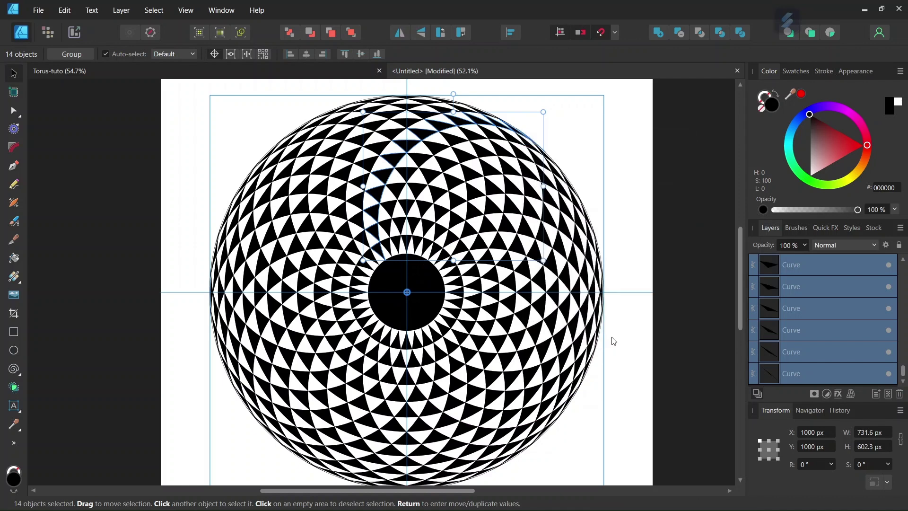
{"action": "left_click", "coordinate": [617, 387]}
{"action": "scroll", "coordinate": [625, 401], "scroll_direction": "down", "scroll_amount": 1}
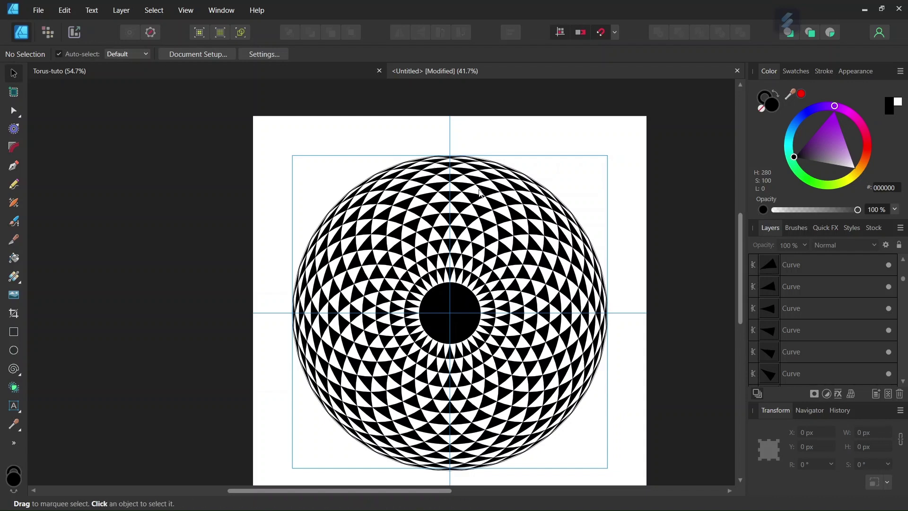
- Select the outermost 1600 px ring, give it a radial gradient fill, and send it behind all other objects
{"action": "scroll", "coordinate": [403, 172], "scroll_direction": "up", "scroll_amount": 10}
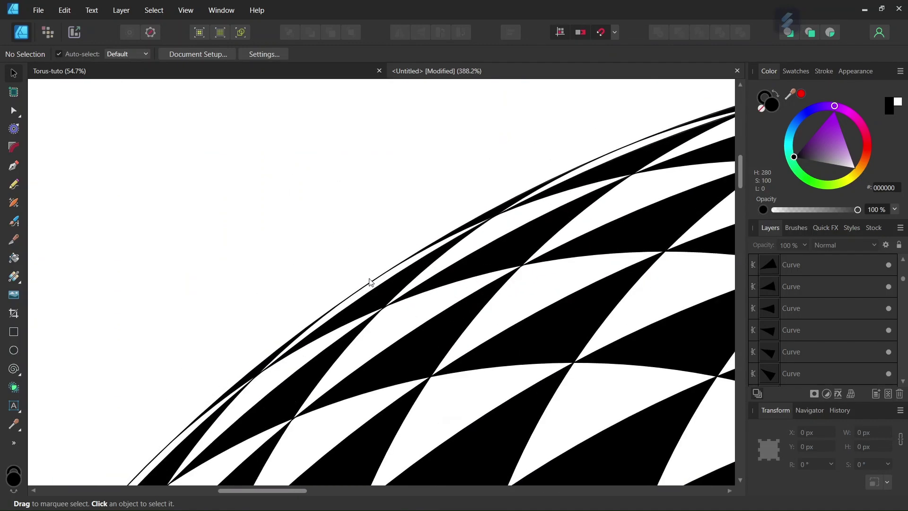
{"action": "left_click", "coordinate": [361, 293]}
{"action": "scroll", "coordinate": [363, 302], "scroll_direction": "down", "scroll_amount": 10}
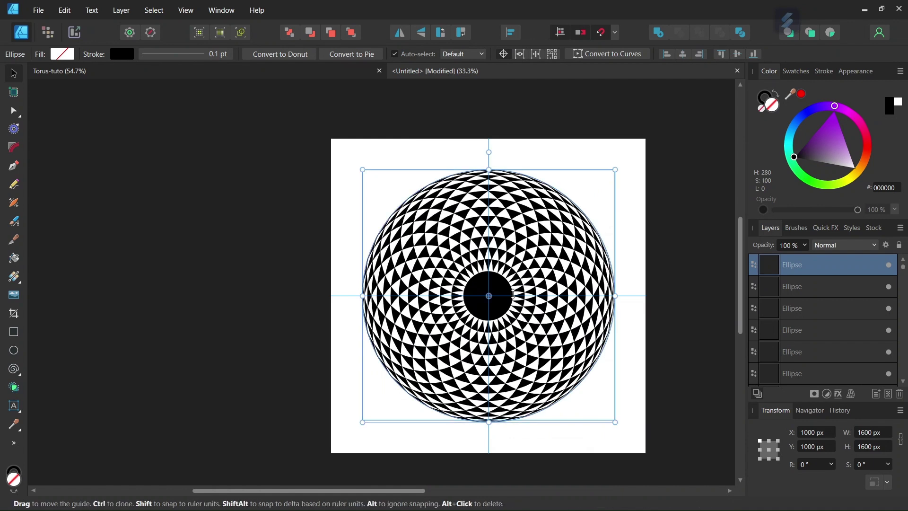
{"action": "left_click", "coordinate": [17, 278]}
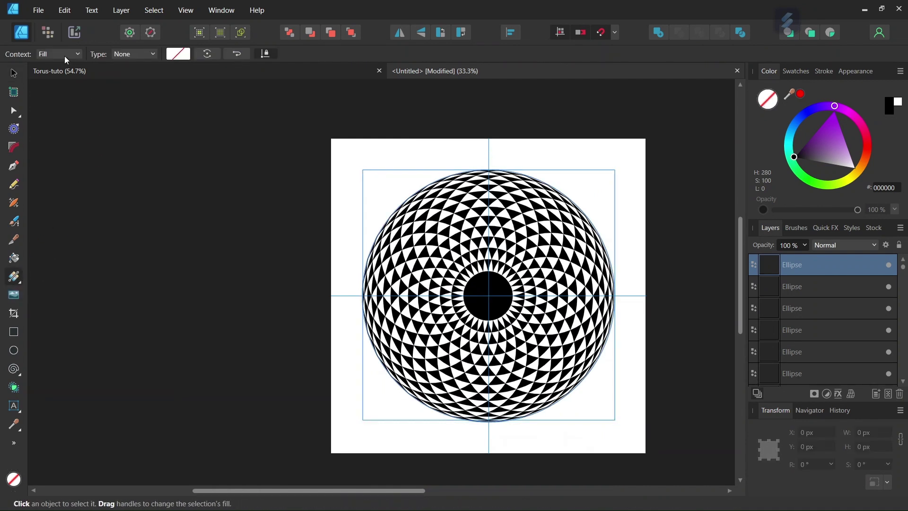
{"action": "left_click", "coordinate": [153, 55]}
{"action": "left_click", "coordinate": [135, 118]}
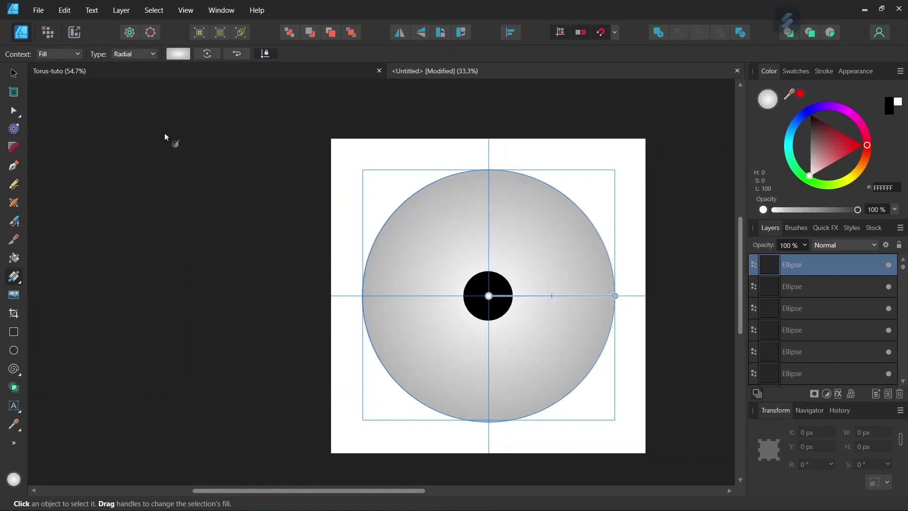
{"action": "left_click_drag", "start_coordinate": [466, 245], "coordinate": [590, 246]}
{"action": "left_click", "coordinate": [289, 34]}
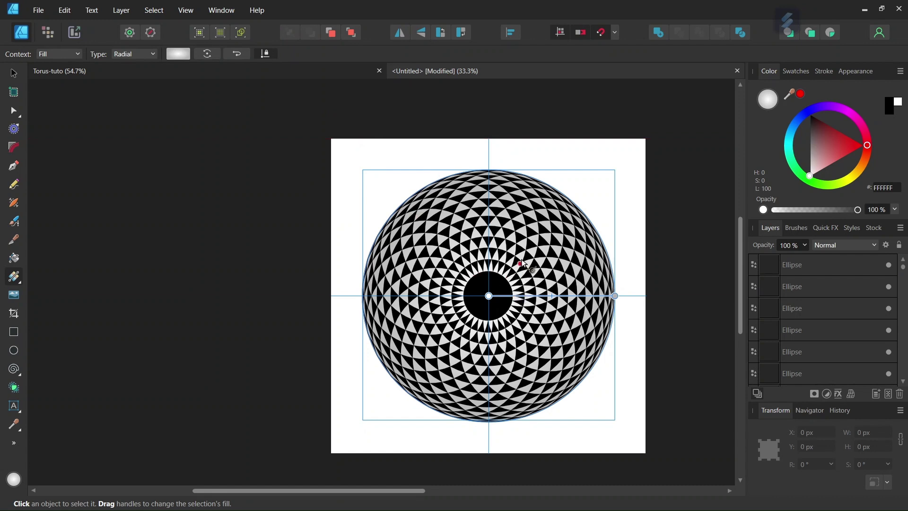
- Set the centre stop of the ring's radial gradient to purple (8516AA)
{"action": "left_click", "coordinate": [176, 56]}
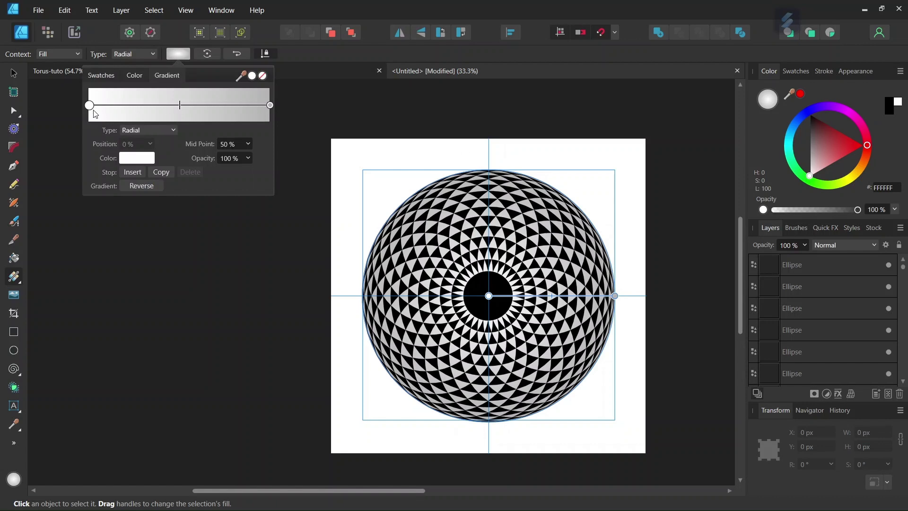
{"action": "left_click", "coordinate": [134, 161]}
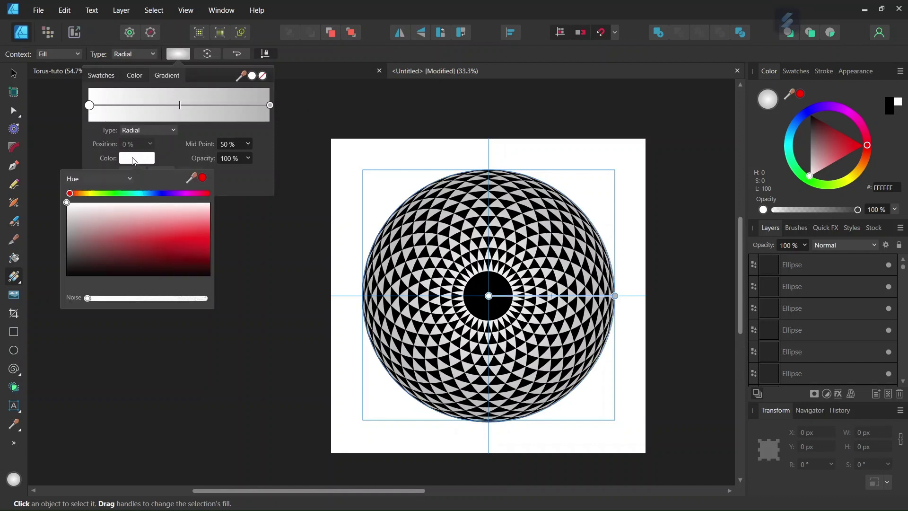
{"action": "left_click", "coordinate": [178, 193]}
{"action": "left_click_drag", "start_coordinate": [175, 225], "coordinate": [179, 250]}
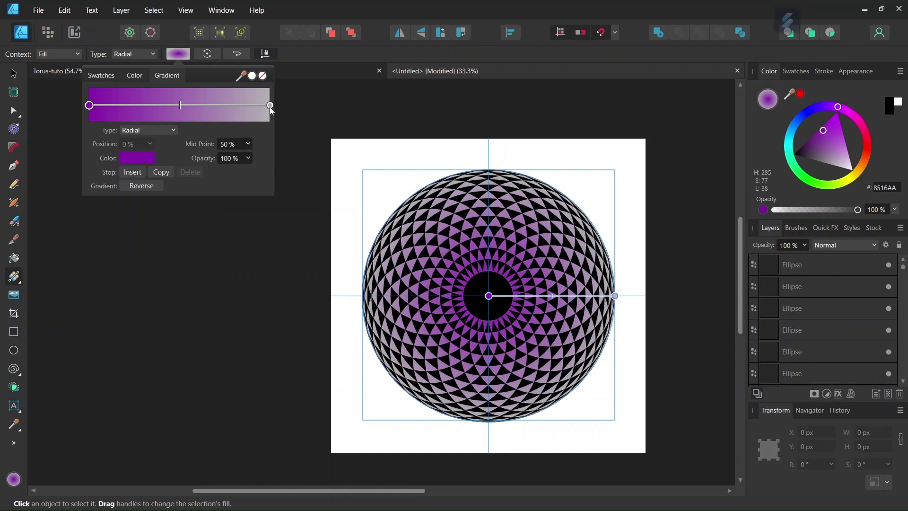
- Set the outer stop of the ring's radial gradient to magenta (EC18E2)
{"action": "left_click", "coordinate": [270, 105]}
{"action": "left_click", "coordinate": [135, 159]}
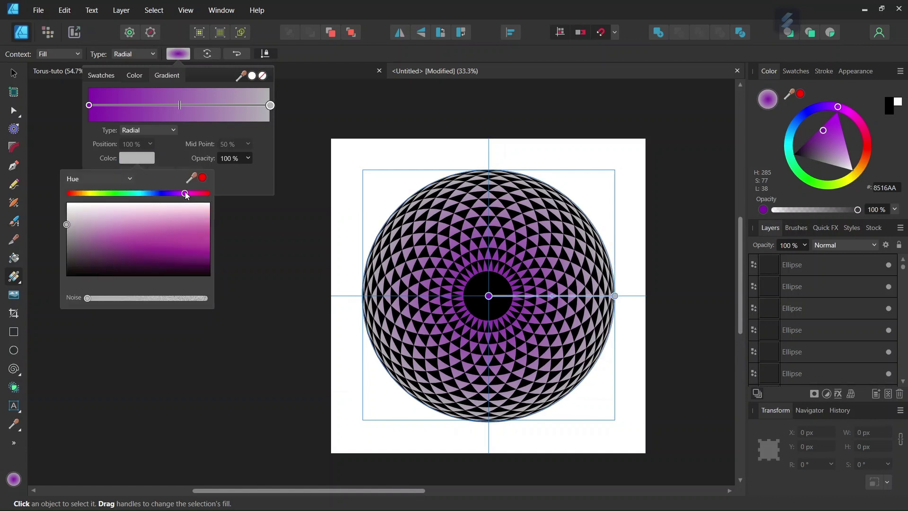
{"action": "left_click", "coordinate": [191, 238]}
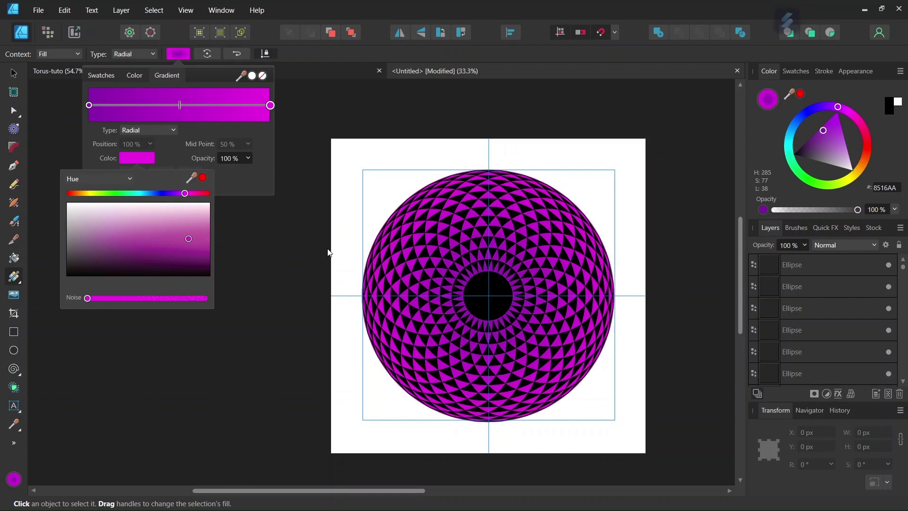
- Extend the outer end of the radial gradient horizontally well beyond the ring's rim and deselect the ring
{"action": "left_click_drag", "start_coordinate": [488, 296], "coordinate": [678, 296]}
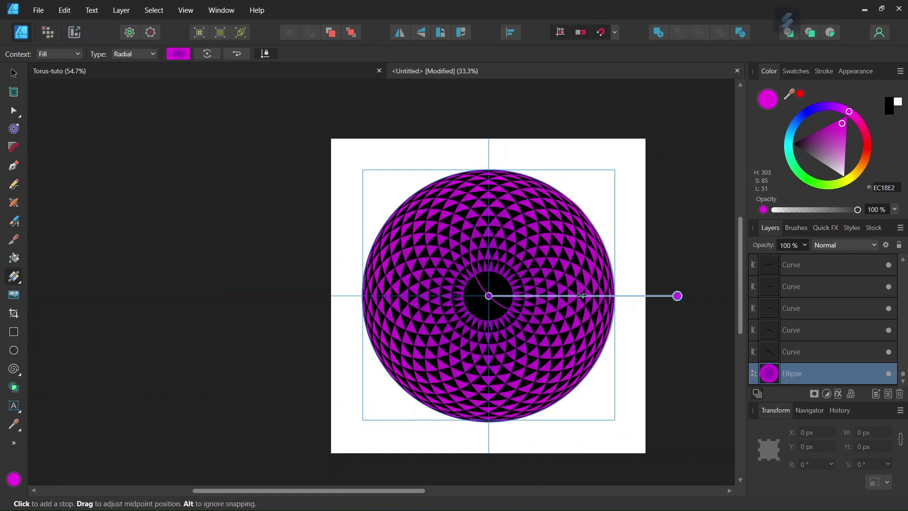
{"action": "left_click", "coordinate": [488, 296]}
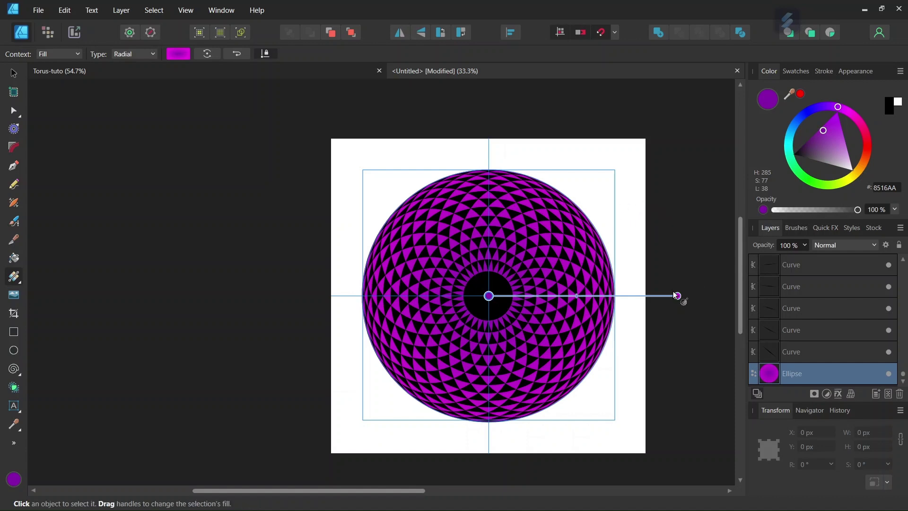
{"action": "left_click_drag", "start_coordinate": [678, 295], "coordinate": [685, 295]}
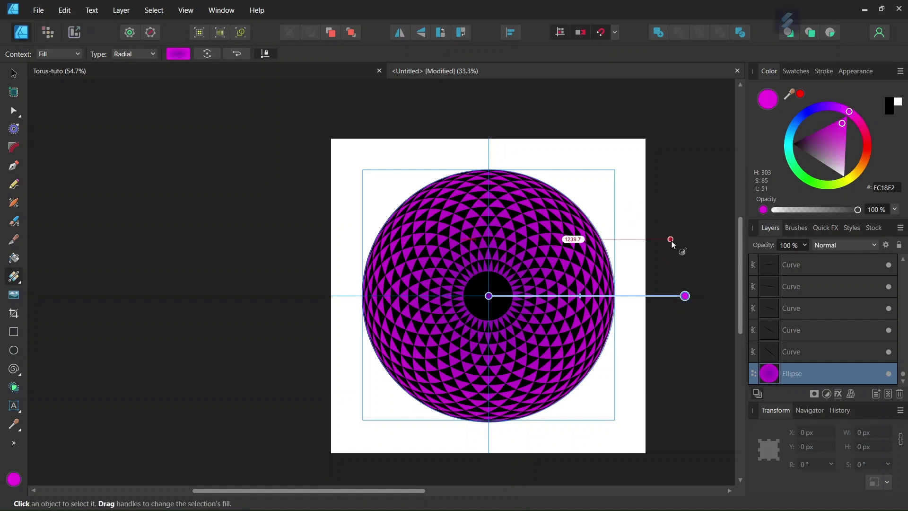
{"action": "left_click", "coordinate": [679, 246]}
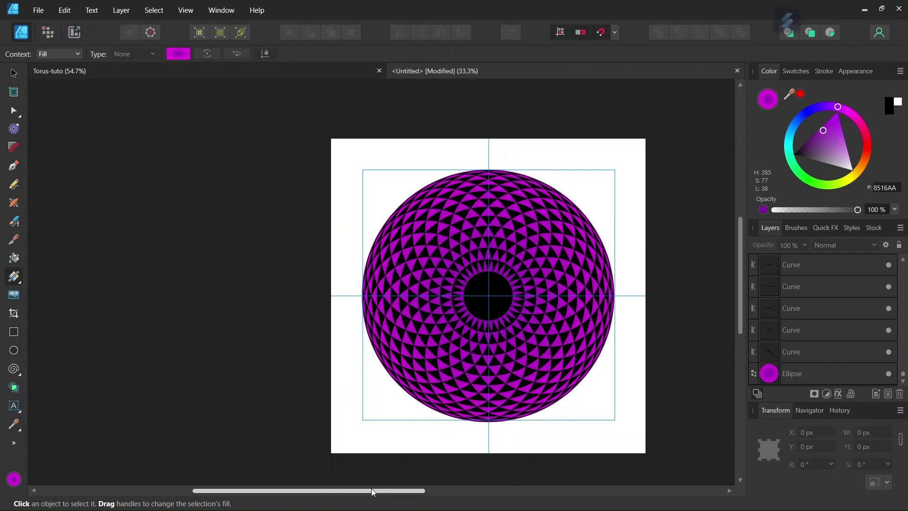
- Reselect the gradient-filled ring, shift the midpoint between its purple and magenta stops slightly outward, and deselect it
{"action": "left_click_drag", "start_coordinate": [372, 489], "coordinate": [425, 490]}
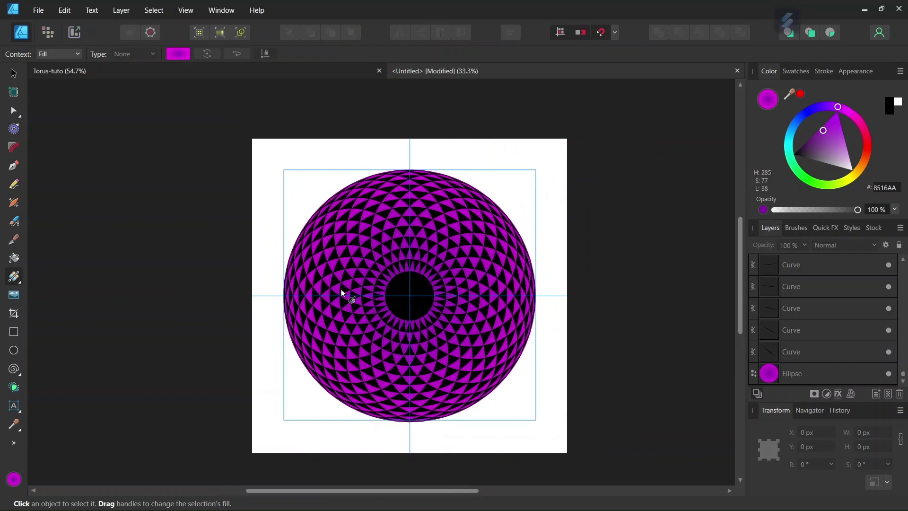
{"action": "left_click", "coordinate": [800, 374]}
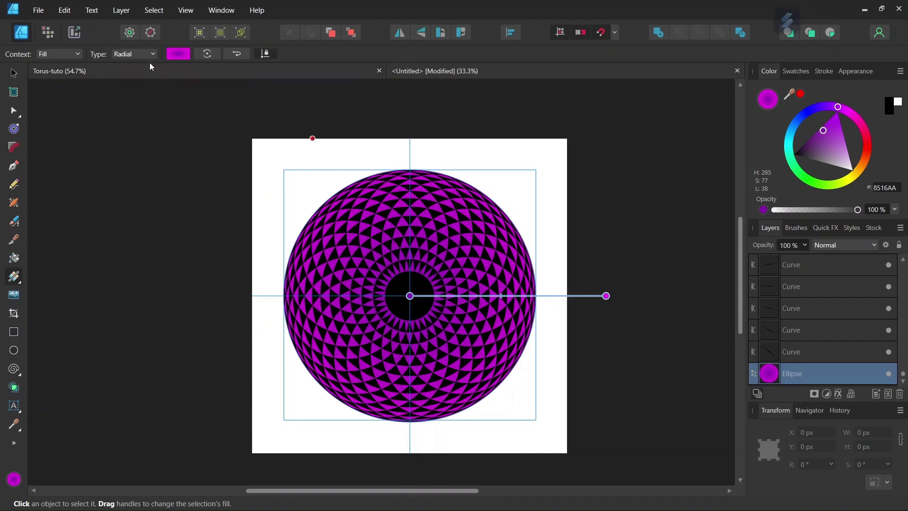
{"action": "left_click", "coordinate": [177, 53]}
{"action": "left_click_drag", "start_coordinate": [173, 105], "coordinate": [186, 107]}
{"action": "left_click", "coordinate": [343, 118]}
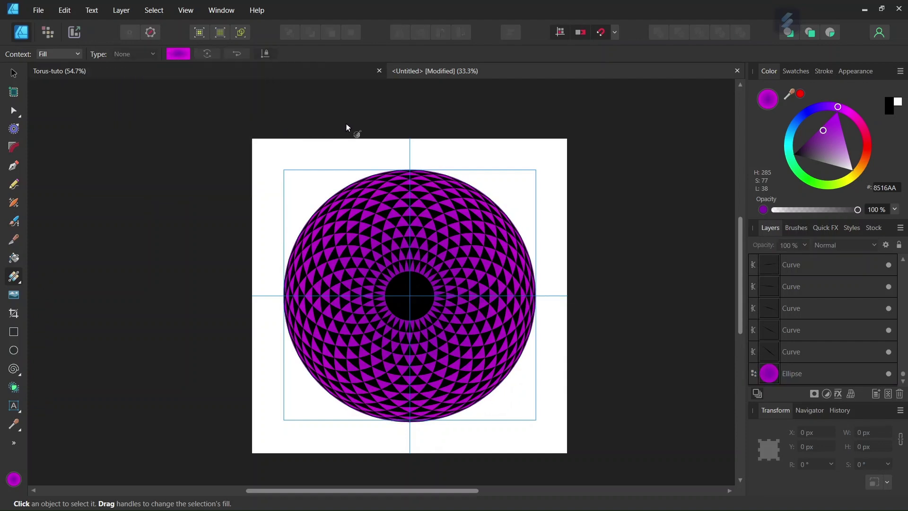